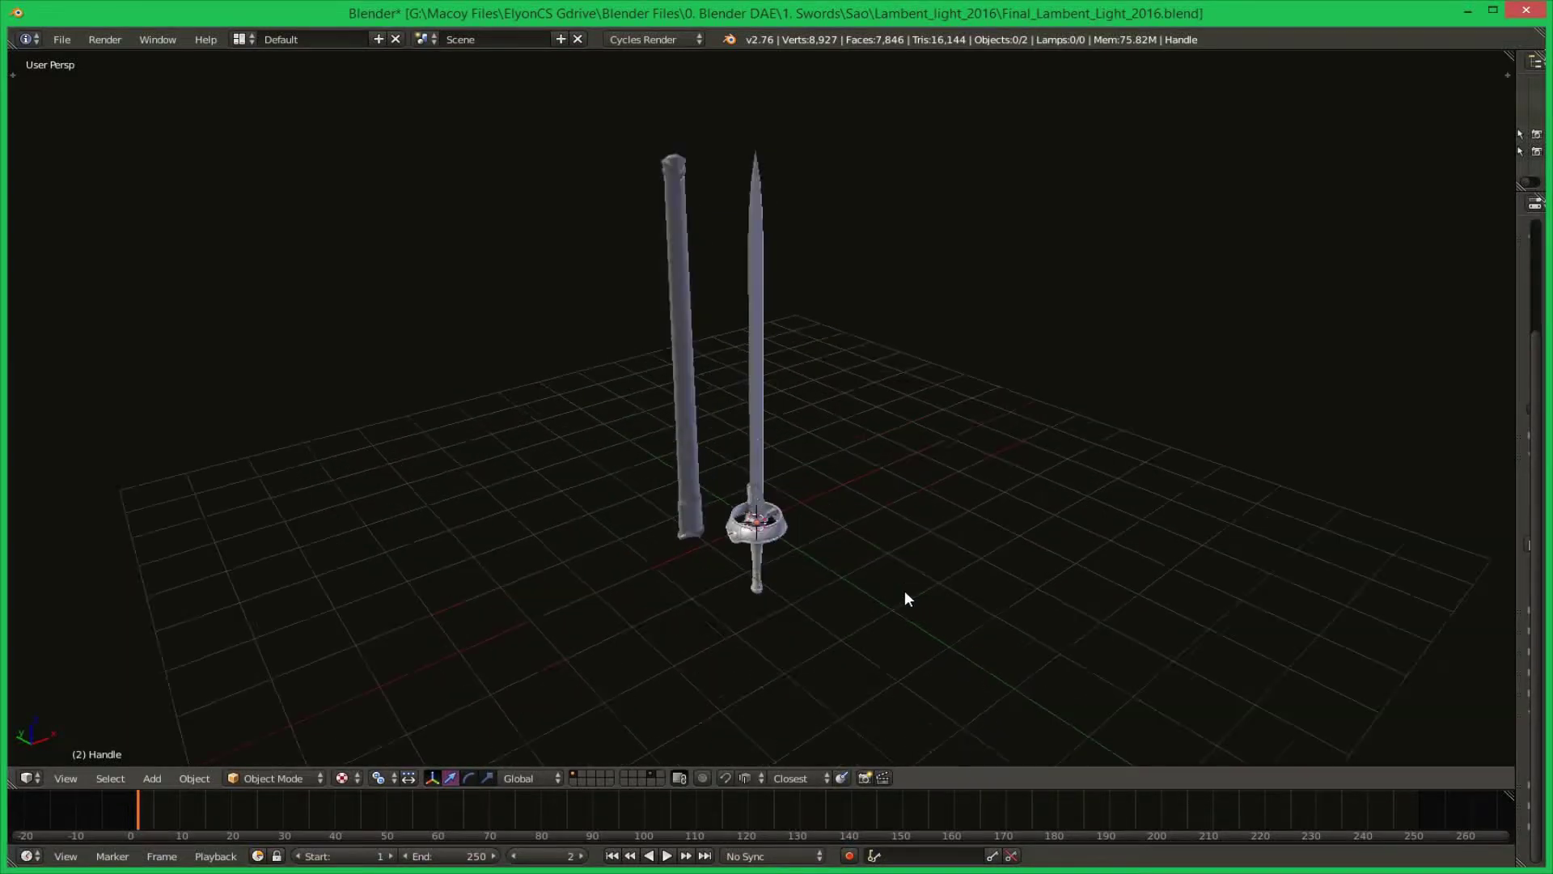
Orbit and zoom around the old rapier until the sheath shows beside its guard.
{"action": "middle_click_drag", "start_coordinate": [905, 597], "coordinate": [621, 564]}
{"action": "scroll", "coordinate": [840, 607], "scroll_direction": "up", "scroll_amount": 6}
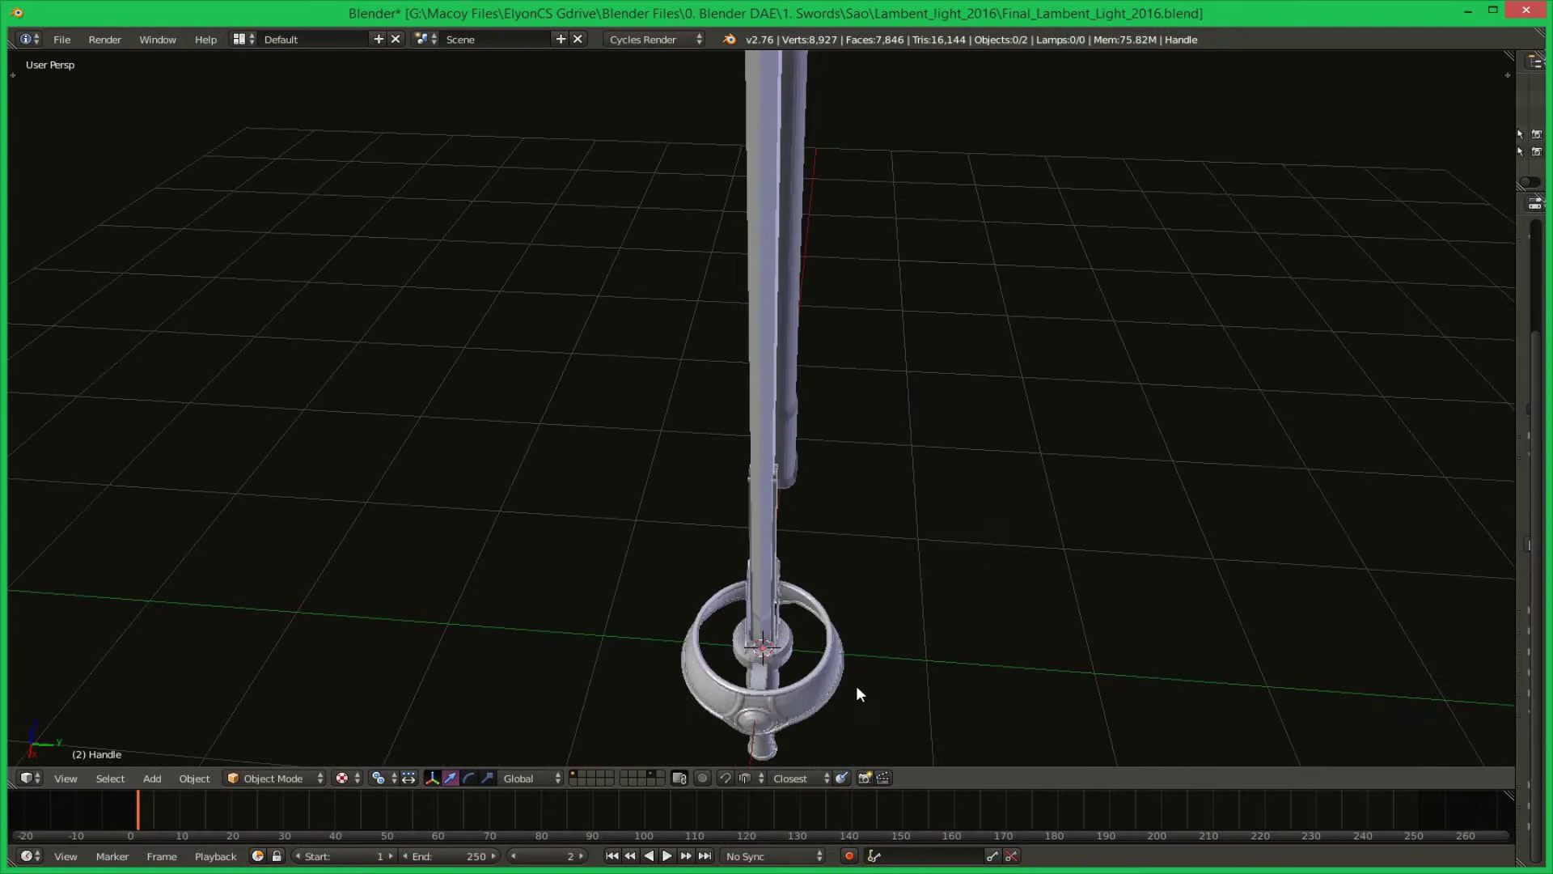
{"action": "middle_click_drag", "start_coordinate": [843, 480], "coordinate": [742, 517]}
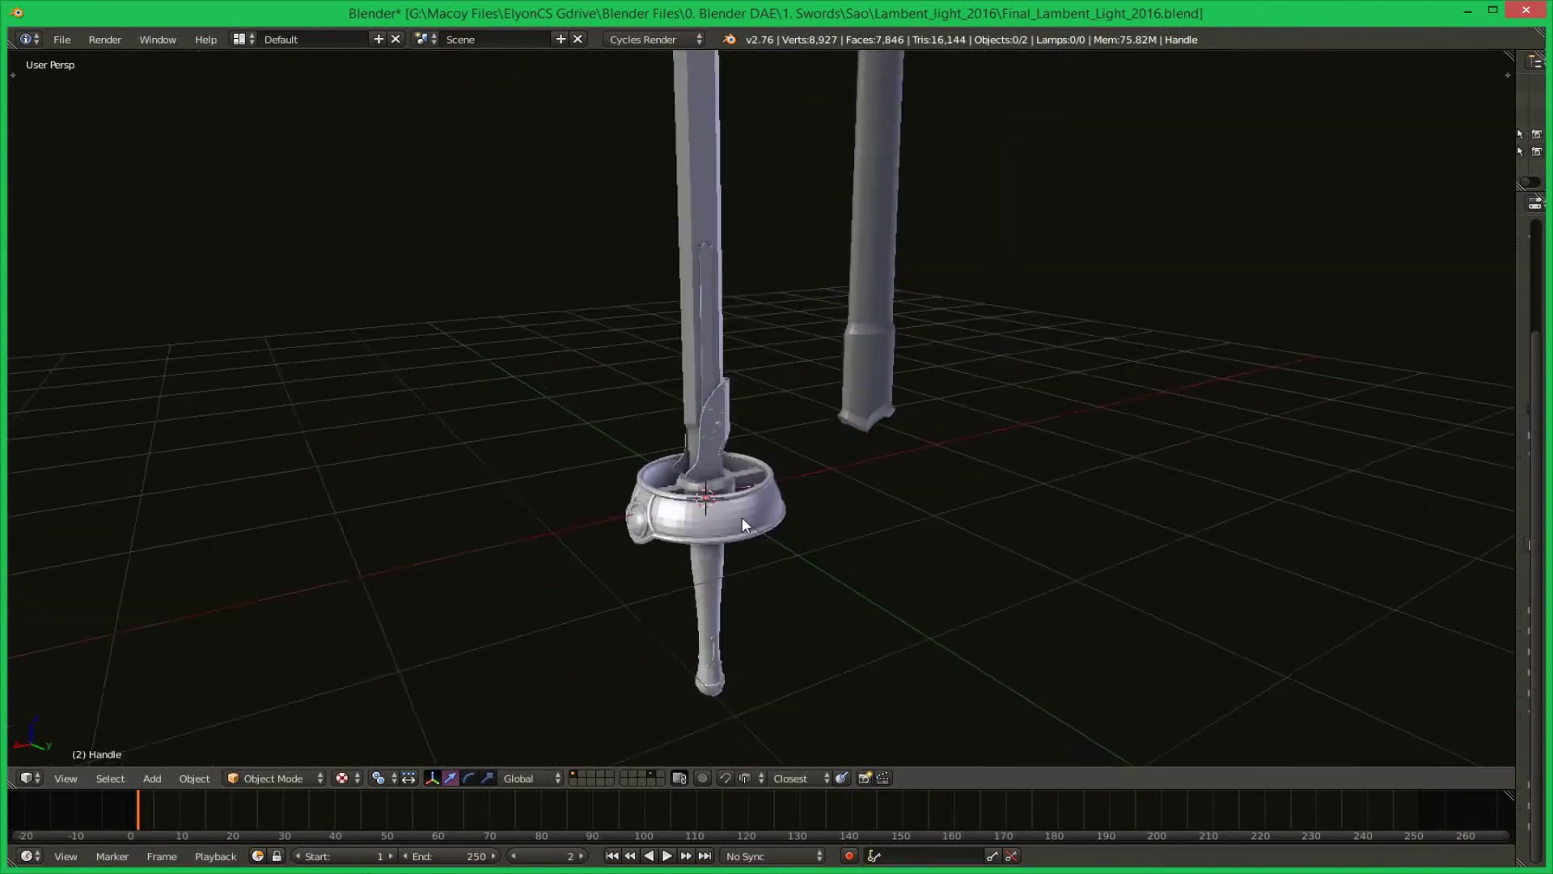
{"action": "scroll", "coordinate": [756, 534], "scroll_direction": "up", "scroll_amount": 4}
{"action": "scroll", "coordinate": [771, 553], "scroll_direction": "down", "scroll_amount": 3}
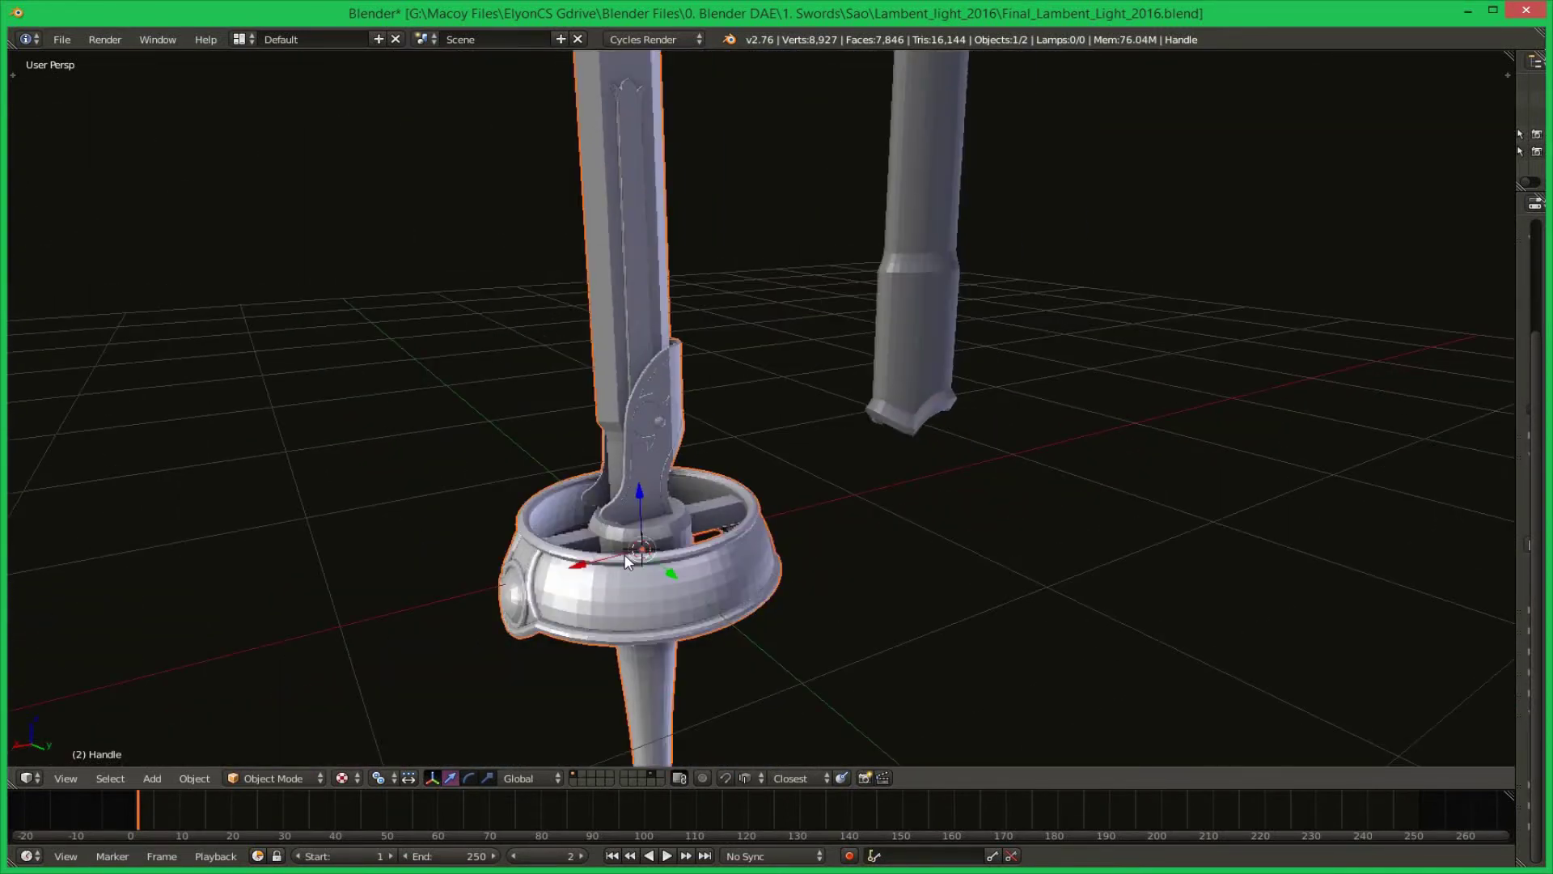
{"action": "scroll", "coordinate": [628, 561], "scroll_direction": "down", "scroll_amount": 5}
Show the Handle's mesh wireframe in Edit Mode, deselect it, and return to Object Mode.
{"action": "scroll", "coordinate": [852, 611], "scroll_direction": "up", "scroll_amount": 5}
{"action": "key", "text": "Tab"}
{"action": "middle_click_drag", "start_coordinate": [850, 669], "coordinate": [820, 445]}
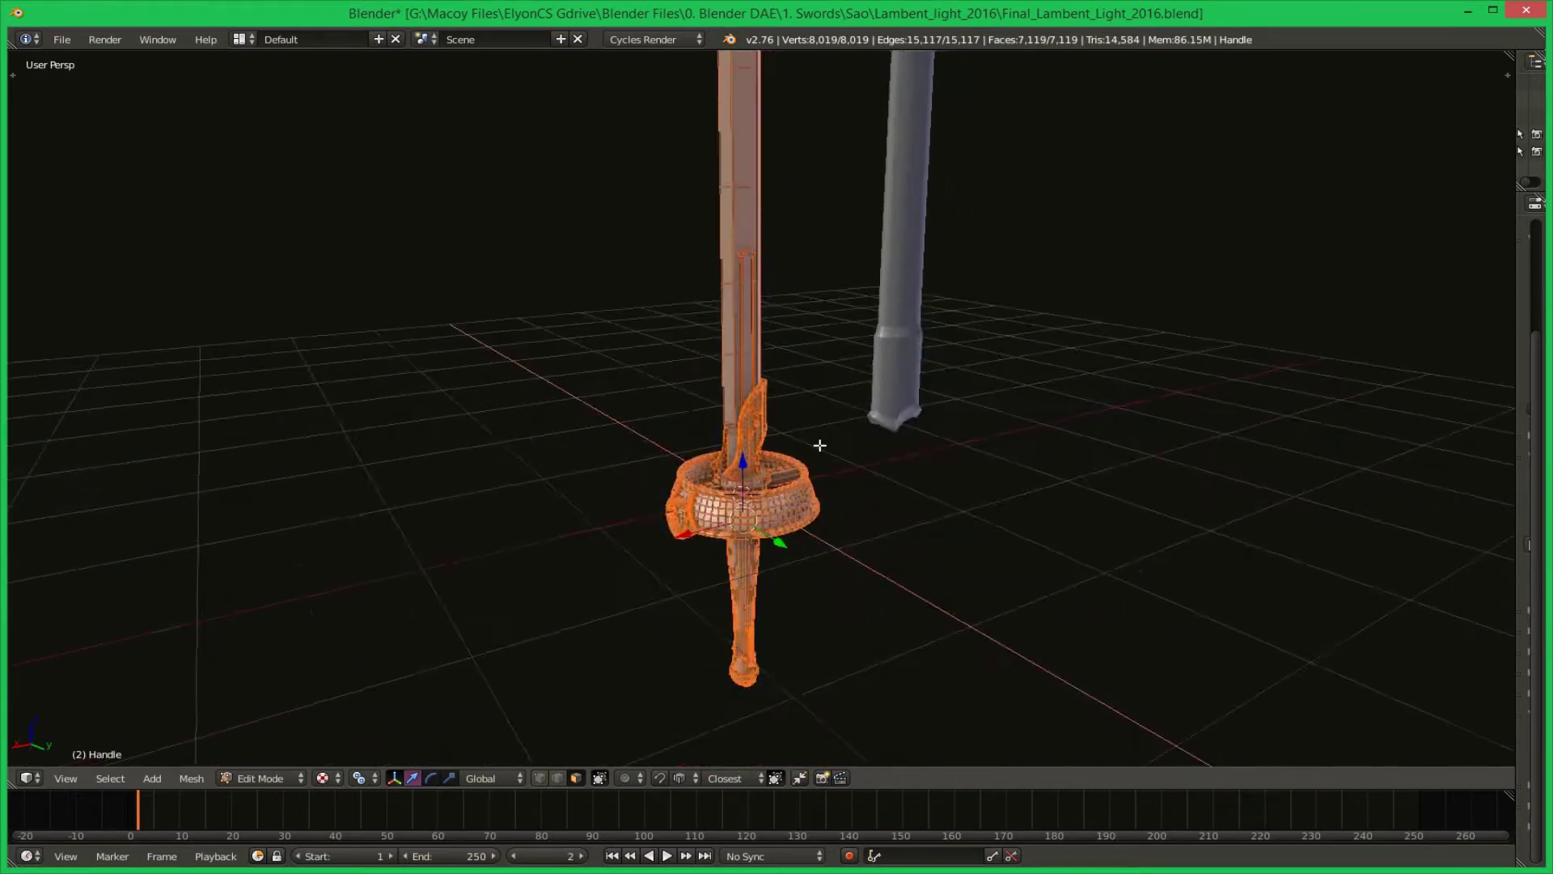
{"action": "scroll", "coordinate": [739, 534], "scroll_direction": "up", "scroll_amount": 3}
{"action": "key", "text": "a"}
{"action": "key", "text": "Tab"}
{"action": "scroll", "coordinate": [739, 534], "scroll_direction": "up", "scroll_amount": 4}
{"action": "scroll", "coordinate": [735, 532], "scroll_direction": "down", "scroll_amount": 2}
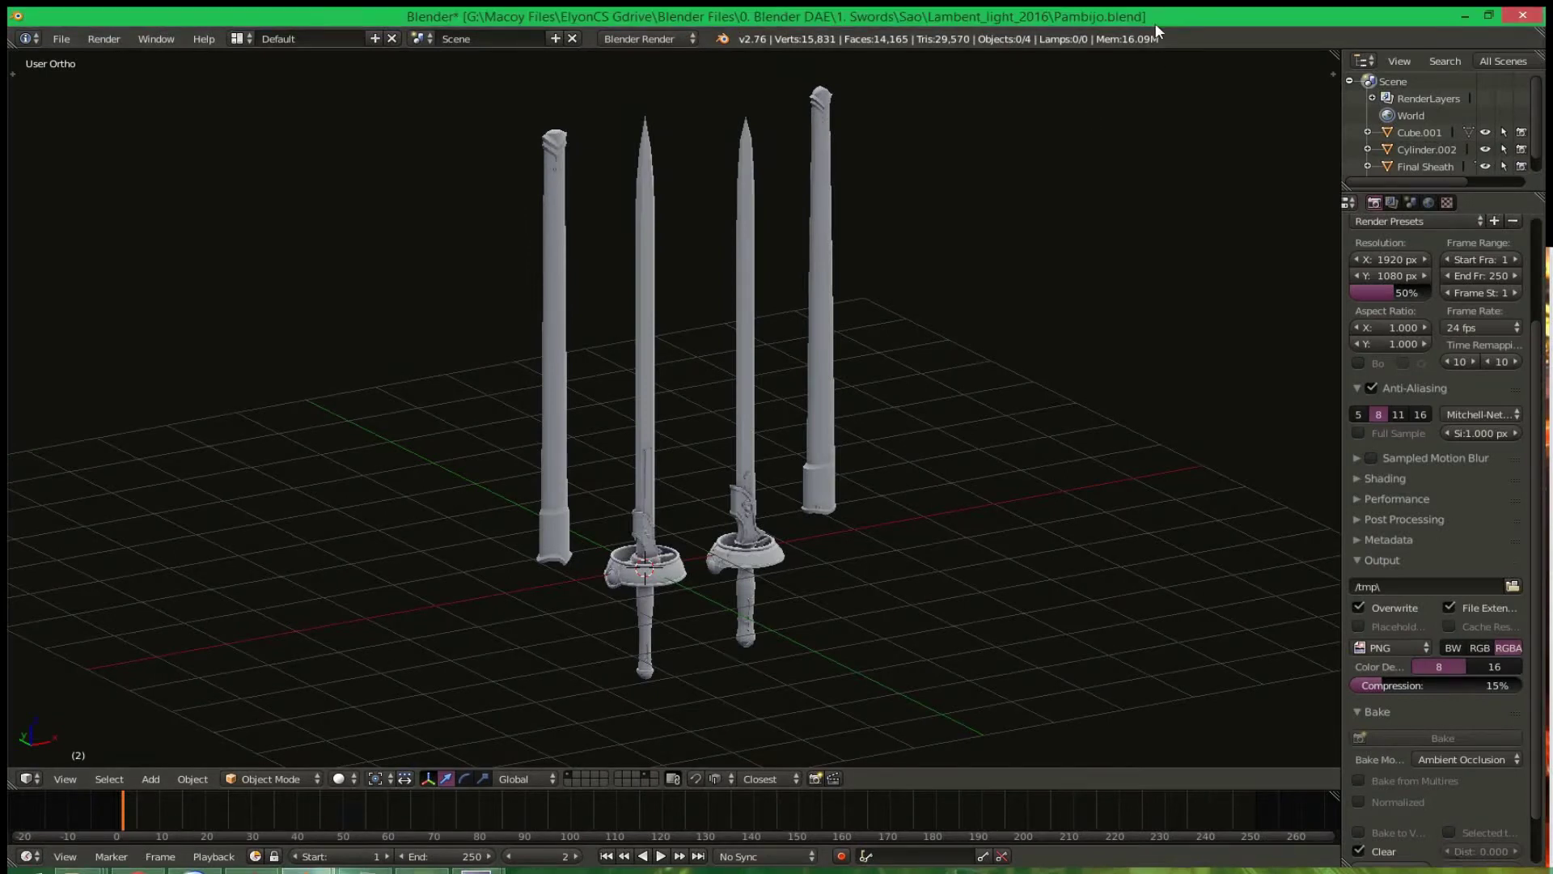
{"action": "scroll", "coordinate": [717, 450], "scroll_direction": "down", "scroll_amount": 2}
{"action": "middle_click_drag", "start_coordinate": [715, 439], "coordinate": [819, 469]}
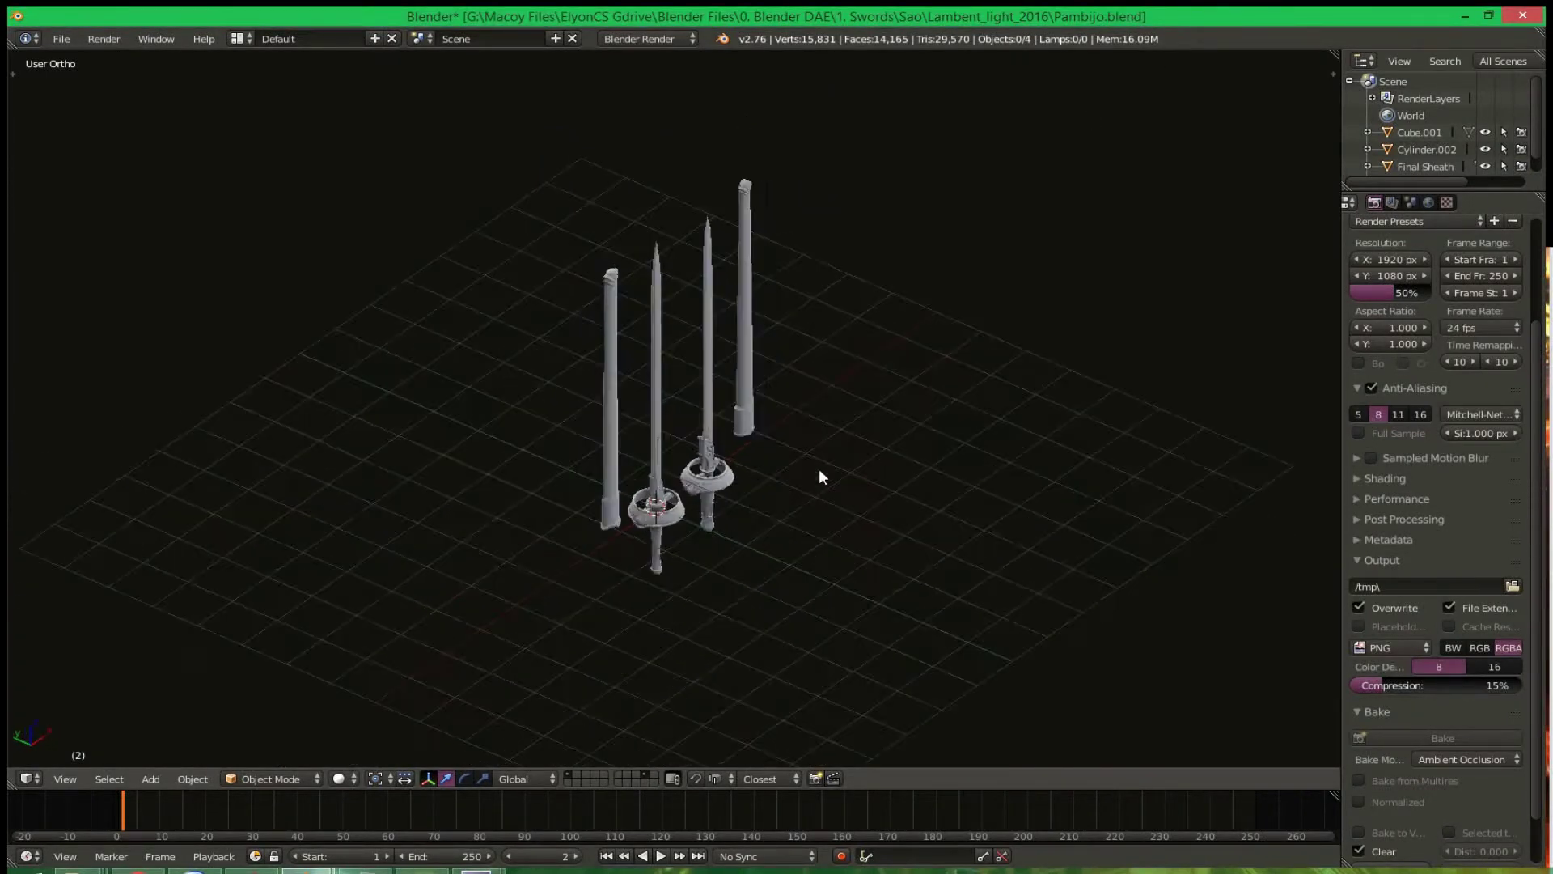
{"action": "scroll", "coordinate": [796, 531], "scroll_direction": "up", "scroll_amount": 4}
{"action": "middle_click_drag", "start_coordinate": [796, 532], "coordinate": [732, 659]}
{"action": "scroll", "coordinate": [728, 573], "scroll_direction": "up", "scroll_amount": 3}
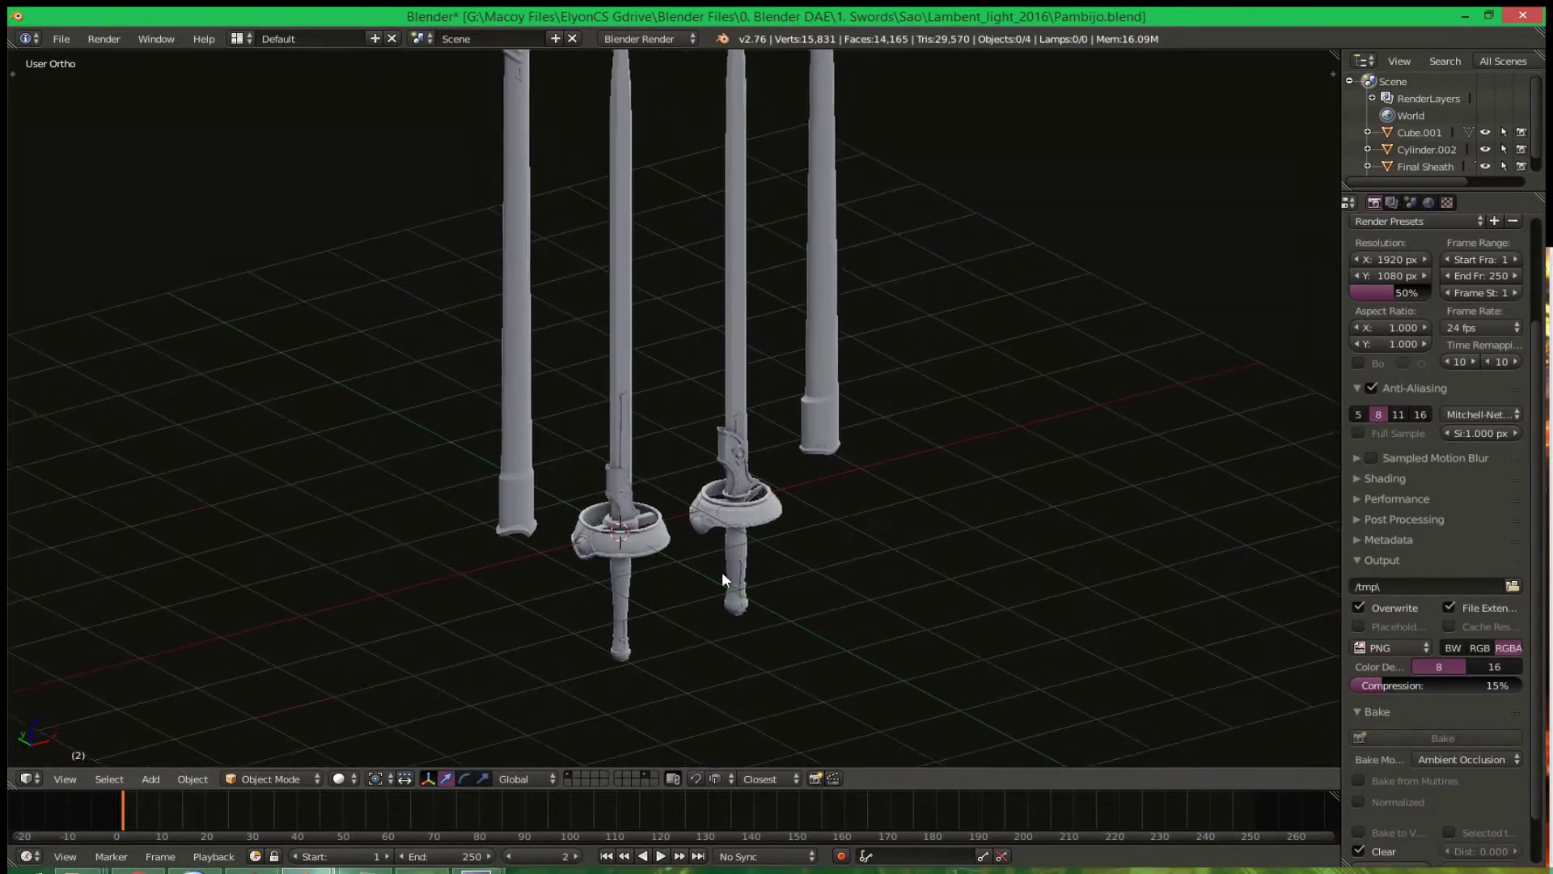
{"action": "scroll", "coordinate": [779, 502], "scroll_direction": "up", "scroll_amount": 8}
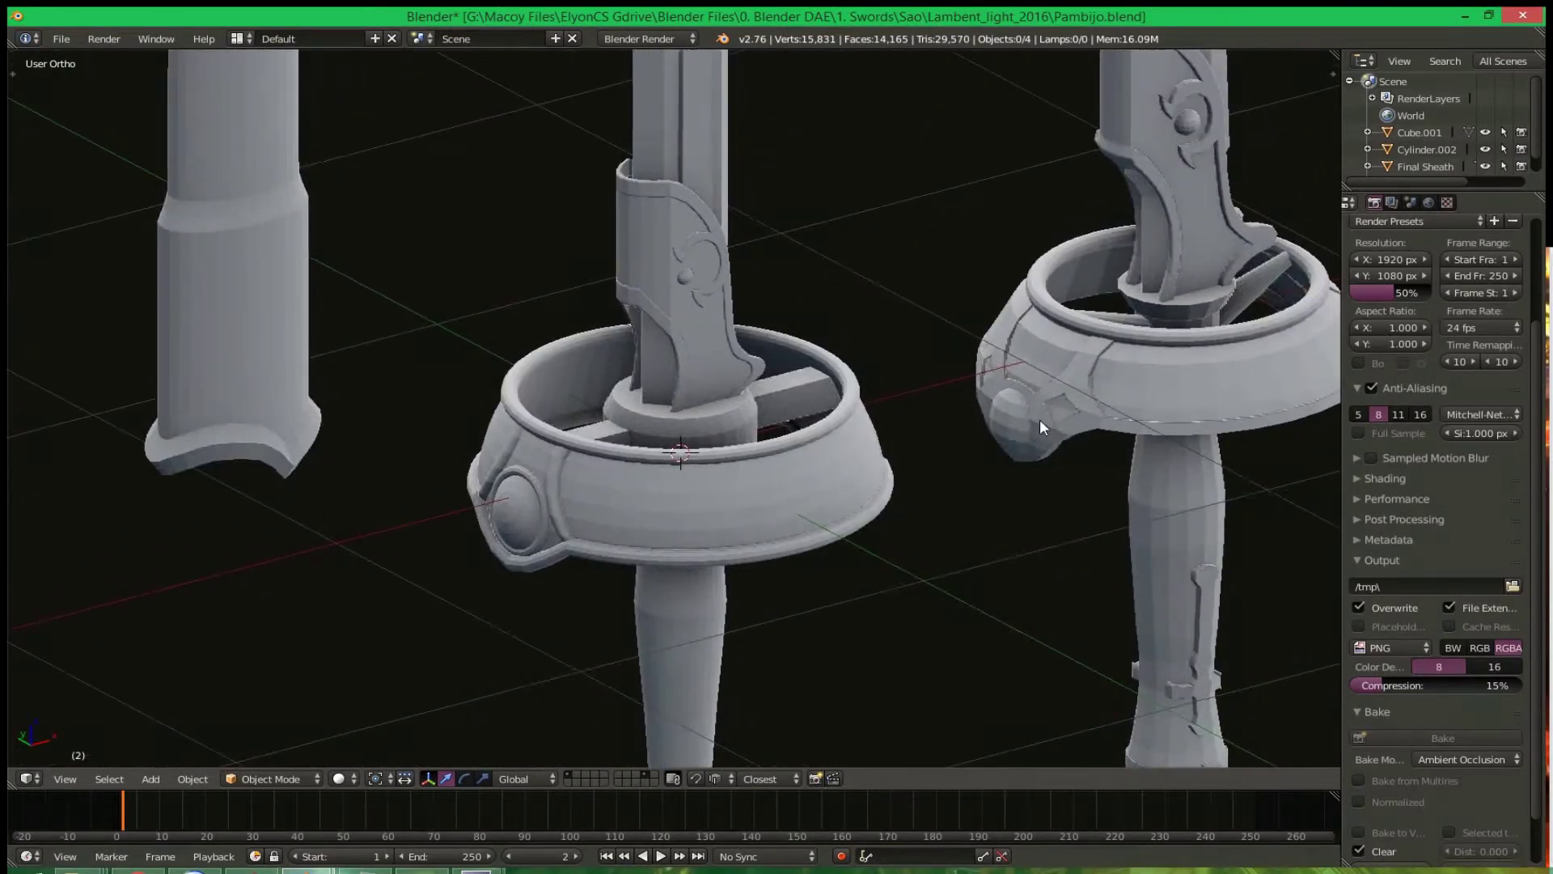
{"action": "scroll", "coordinate": [794, 535], "scroll_direction": "up", "scroll_amount": 3}
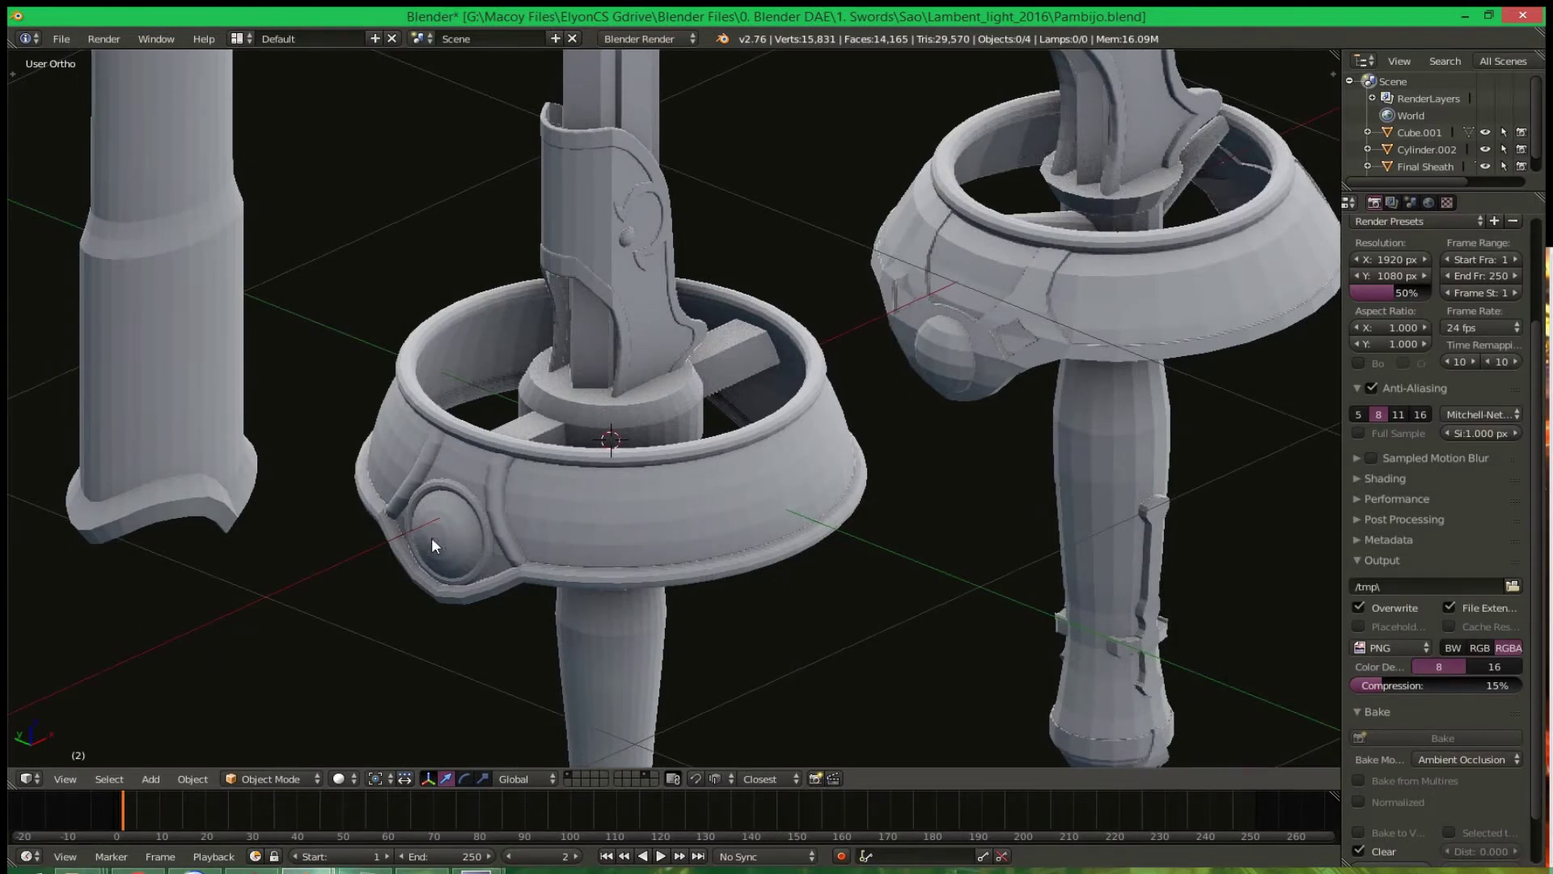
{"action": "scroll", "coordinate": [474, 551], "scroll_direction": "down", "scroll_amount": 6}
{"action": "middle_click_drag", "start_coordinate": [856, 554], "coordinate": [959, 504]}
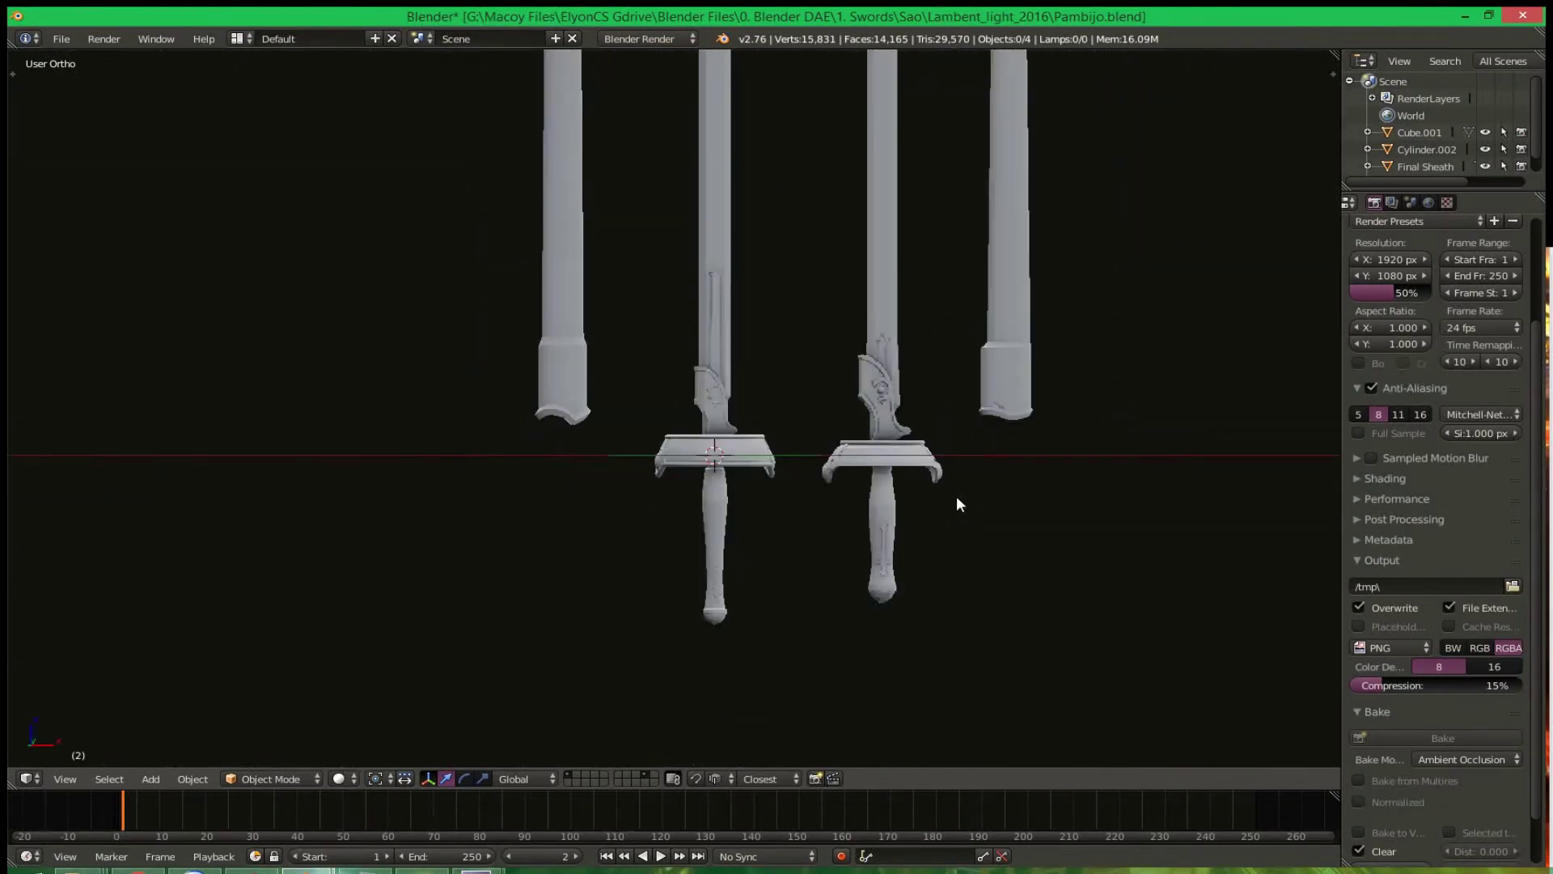
Frame the swords in Front Ortho view and briefly show the Handle's mesh in Edit Mode.
{"action": "key", "text": "KP_1"}
{"action": "middle_click_drag", "start_coordinate": [1011, 431], "coordinate": [829, 558], "text": "shift"}
{"action": "scroll", "coordinate": [901, 527], "scroll_direction": "down", "scroll_amount": 3}
{"action": "scroll", "coordinate": [864, 515], "scroll_direction": "up", "scroll_amount": 1}
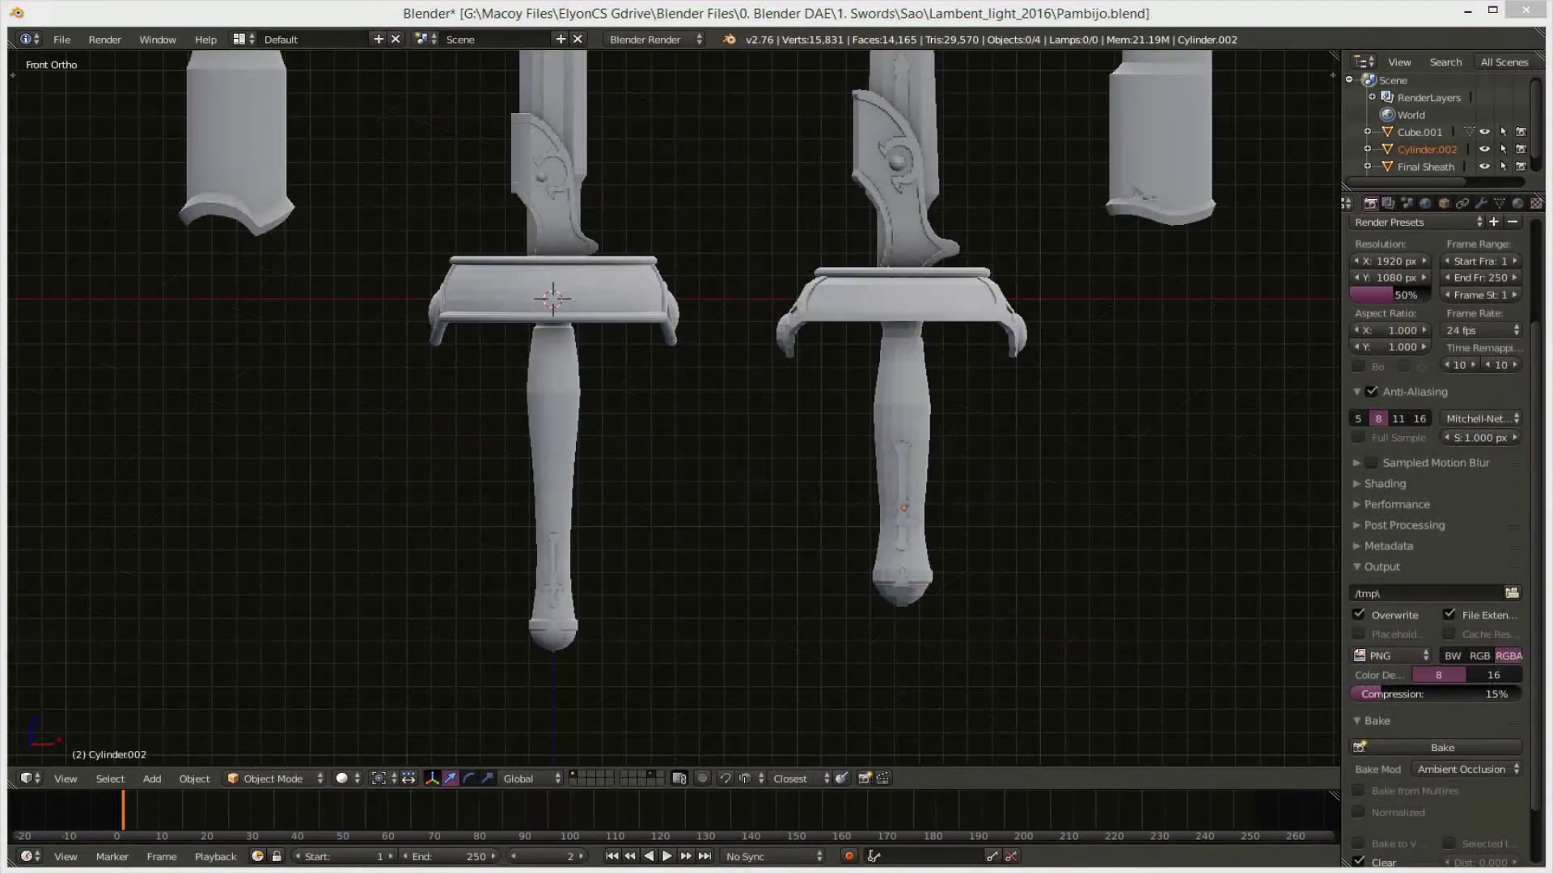
{"action": "scroll", "coordinate": [555, 510], "scroll_direction": "up", "scroll_amount": 3}
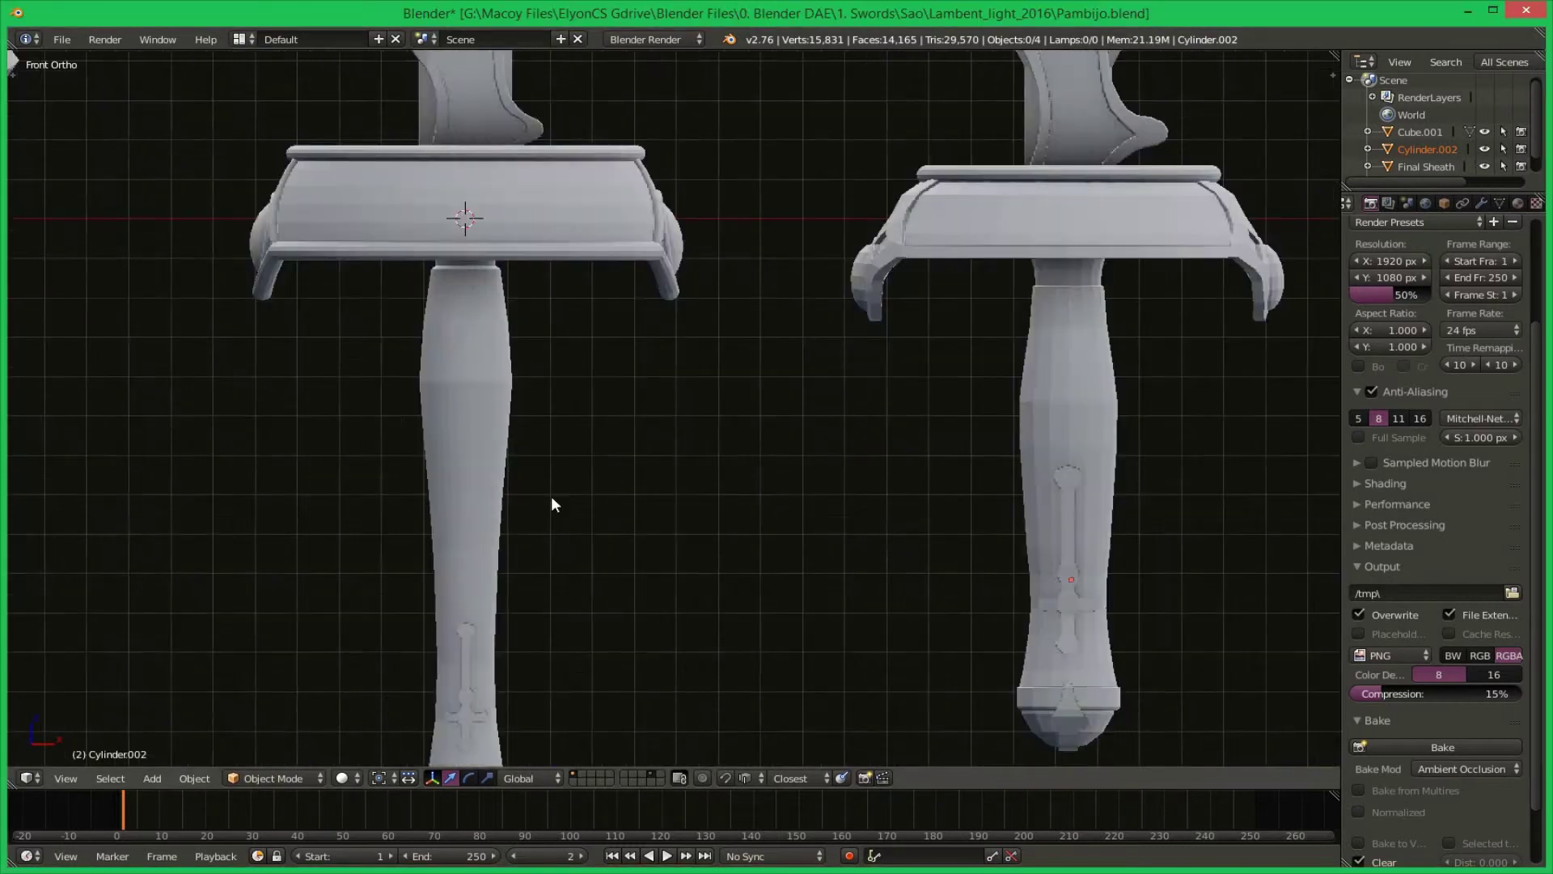
{"action": "key", "text": "Tab"}
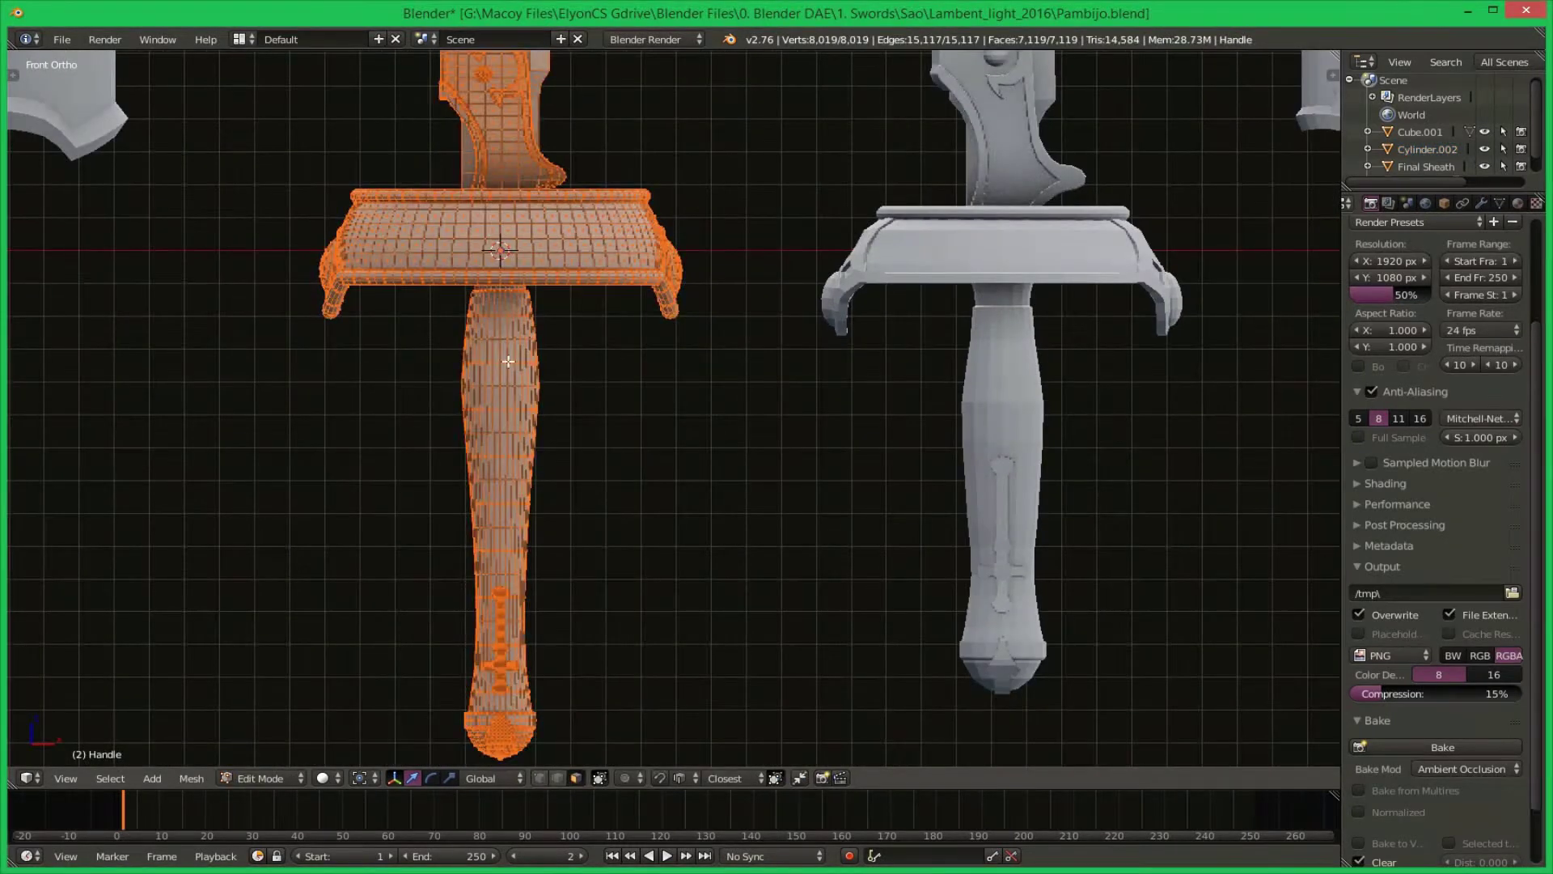
{"action": "key", "text": "Tab"}
Split the 3D view into two side-by-side areas.
{"action": "scroll", "coordinate": [745, 347], "scroll_direction": "down", "scroll_amount": 6}
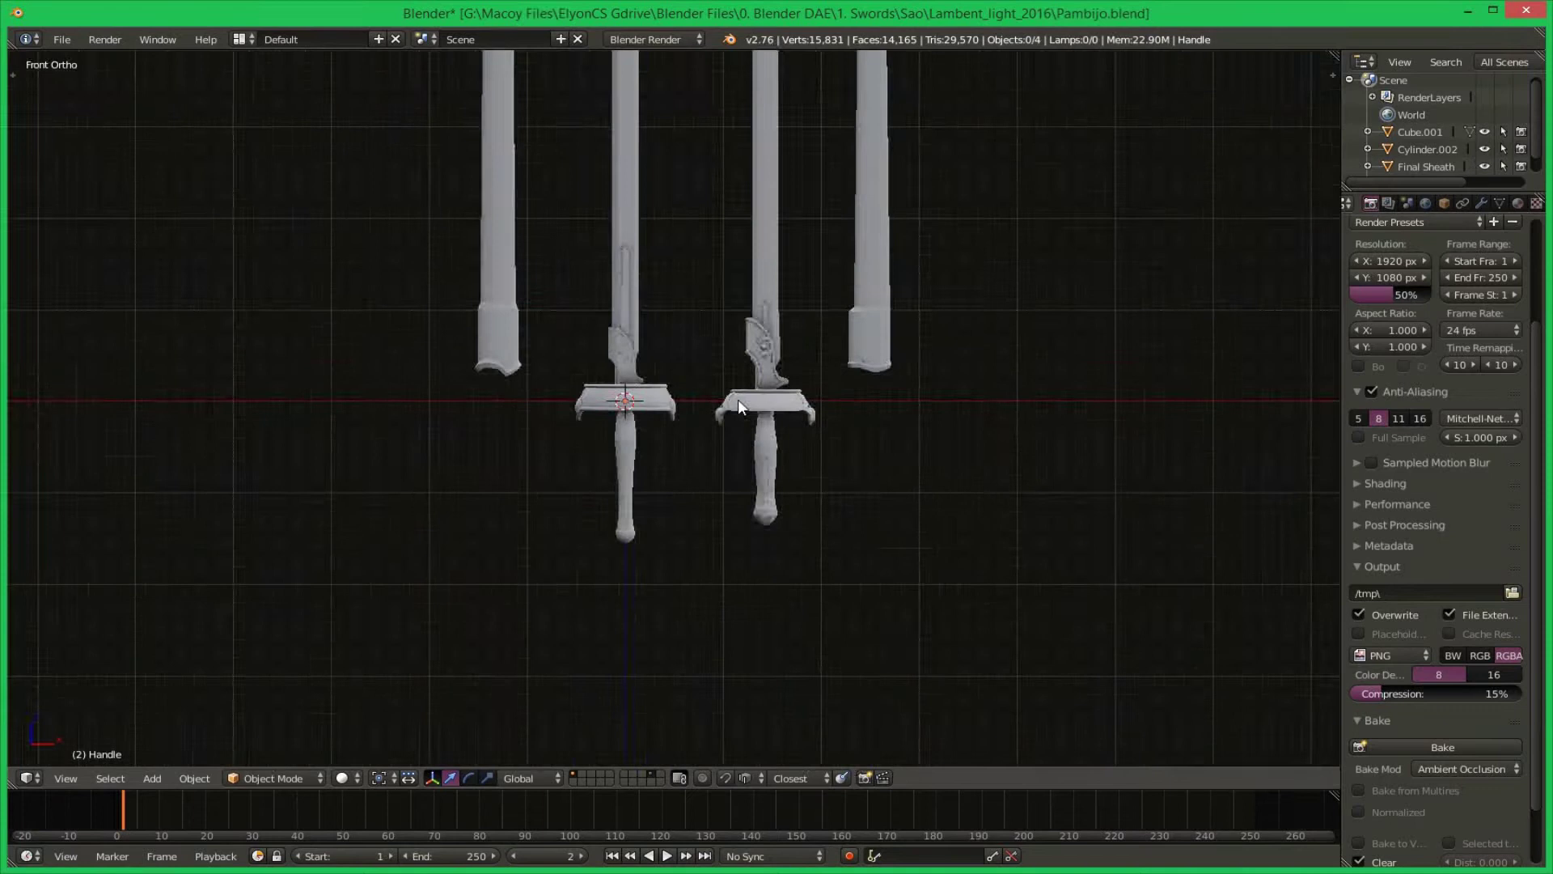
{"action": "scroll", "coordinate": [656, 173], "scroll_direction": "up", "scroll_amount": 4}
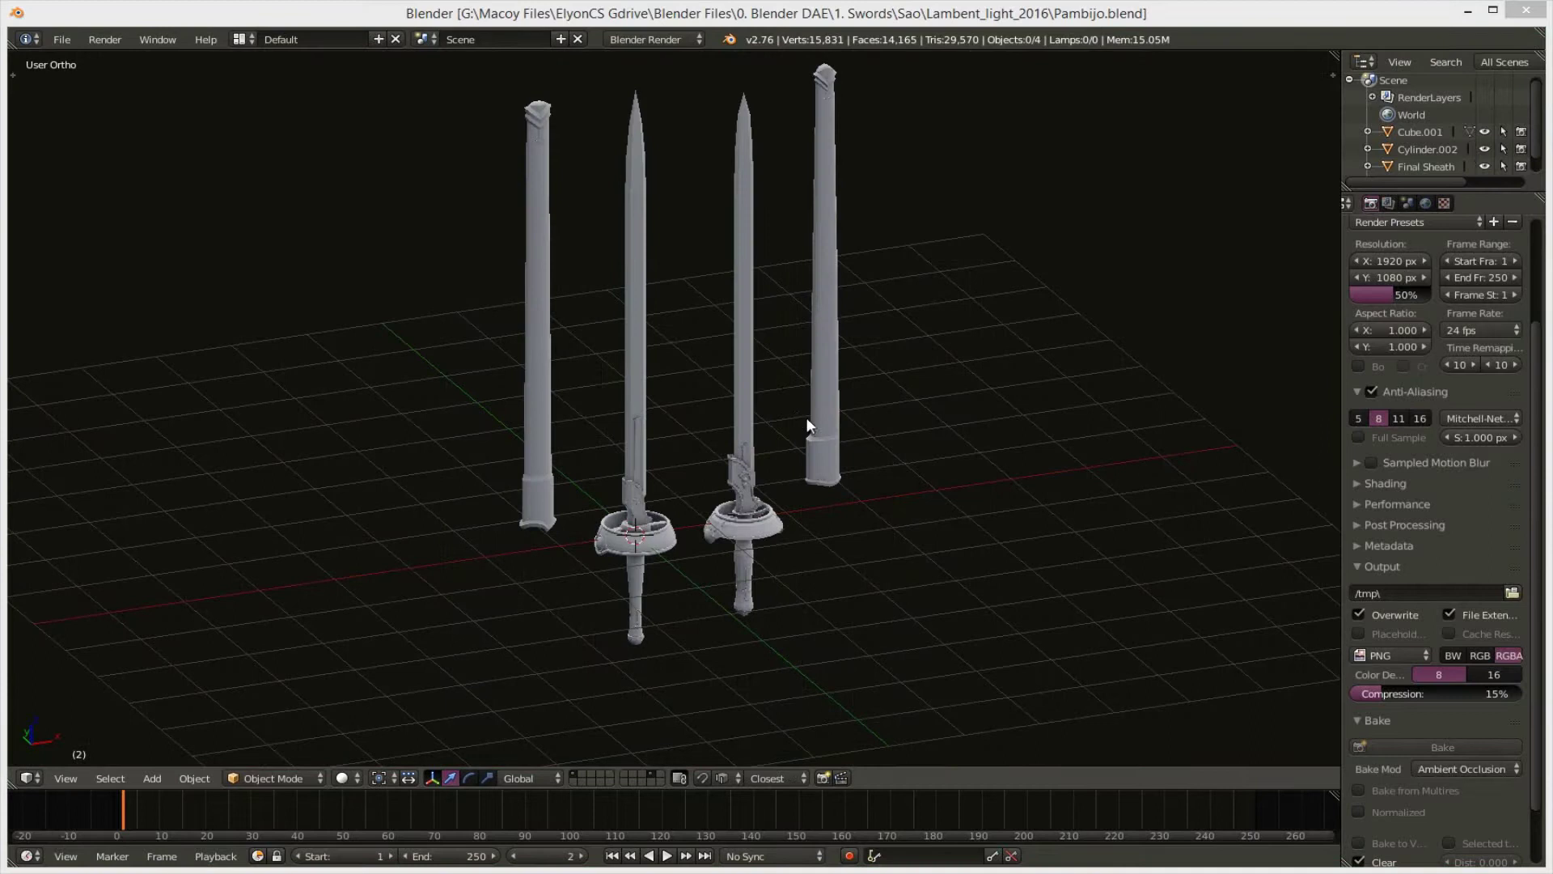
{"action": "mouse_move", "coordinate": [808, 417]}
{"action": "middle_mouse_down"}
{"action": "mouse_move", "coordinate": [791, 438]}
{"action": "mouse_move", "coordinate": [818, 426]}
{"action": "middle_mouse_up"}
{"action": "left_click_drag", "start_coordinate": [1333, 57], "coordinate": [982, 453]}
Make the right area an image editor and display Cylinder.002's full UV layout.
{"action": "left_click", "coordinate": [1075, 641]}
{"action": "scroll", "coordinate": [705, 644], "scroll_direction": "up", "scroll_amount": 3}
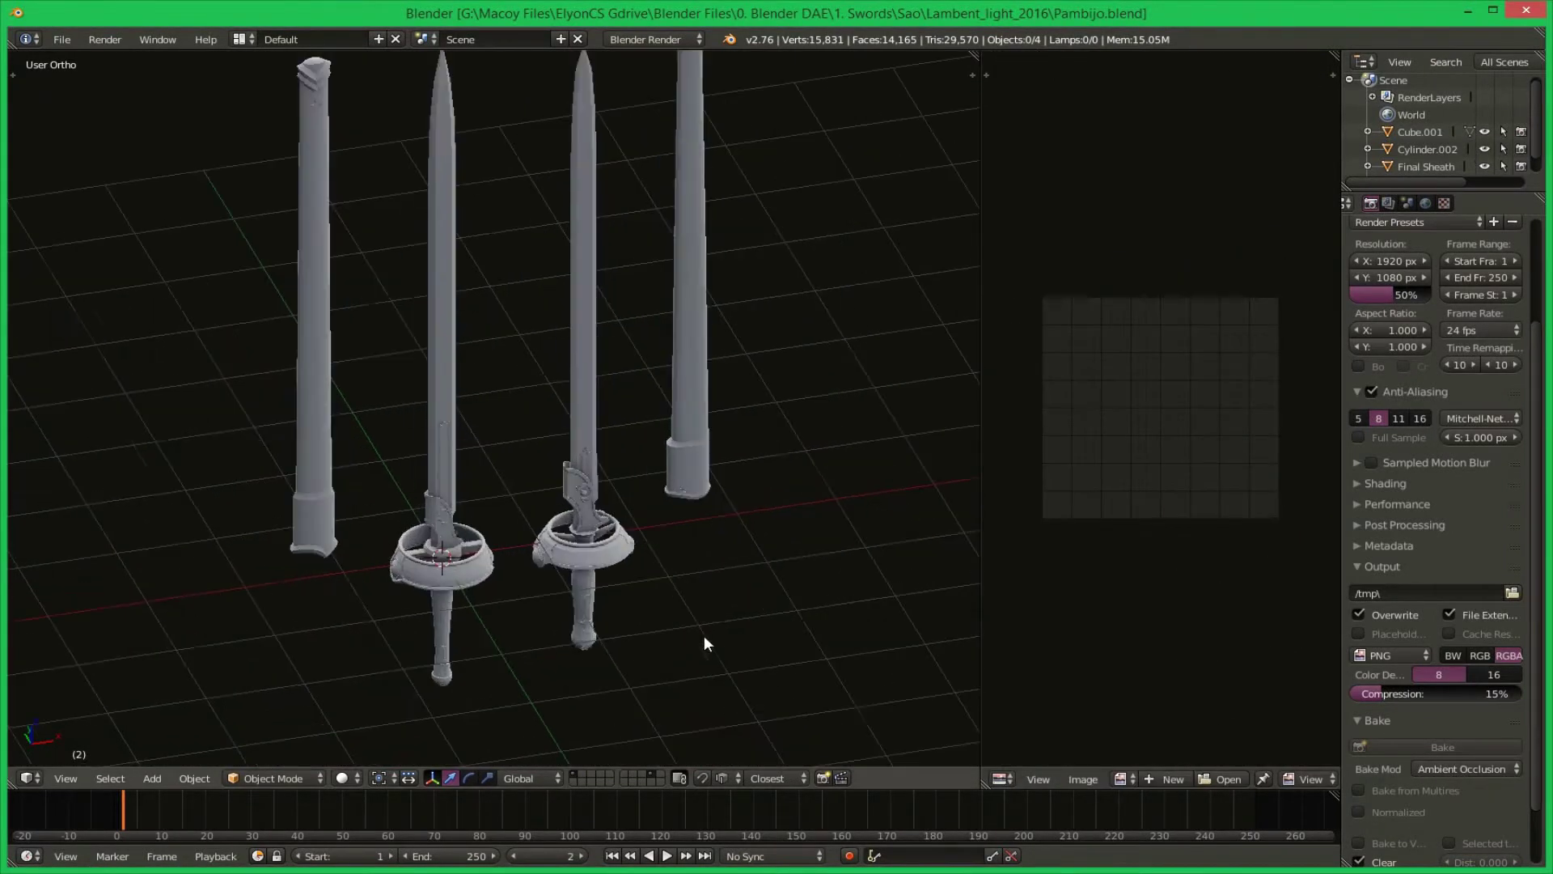
{"action": "key", "text": "Tab"}
{"action": "scroll", "coordinate": [1153, 472], "scroll_direction": "down", "scroll_amount": 2}
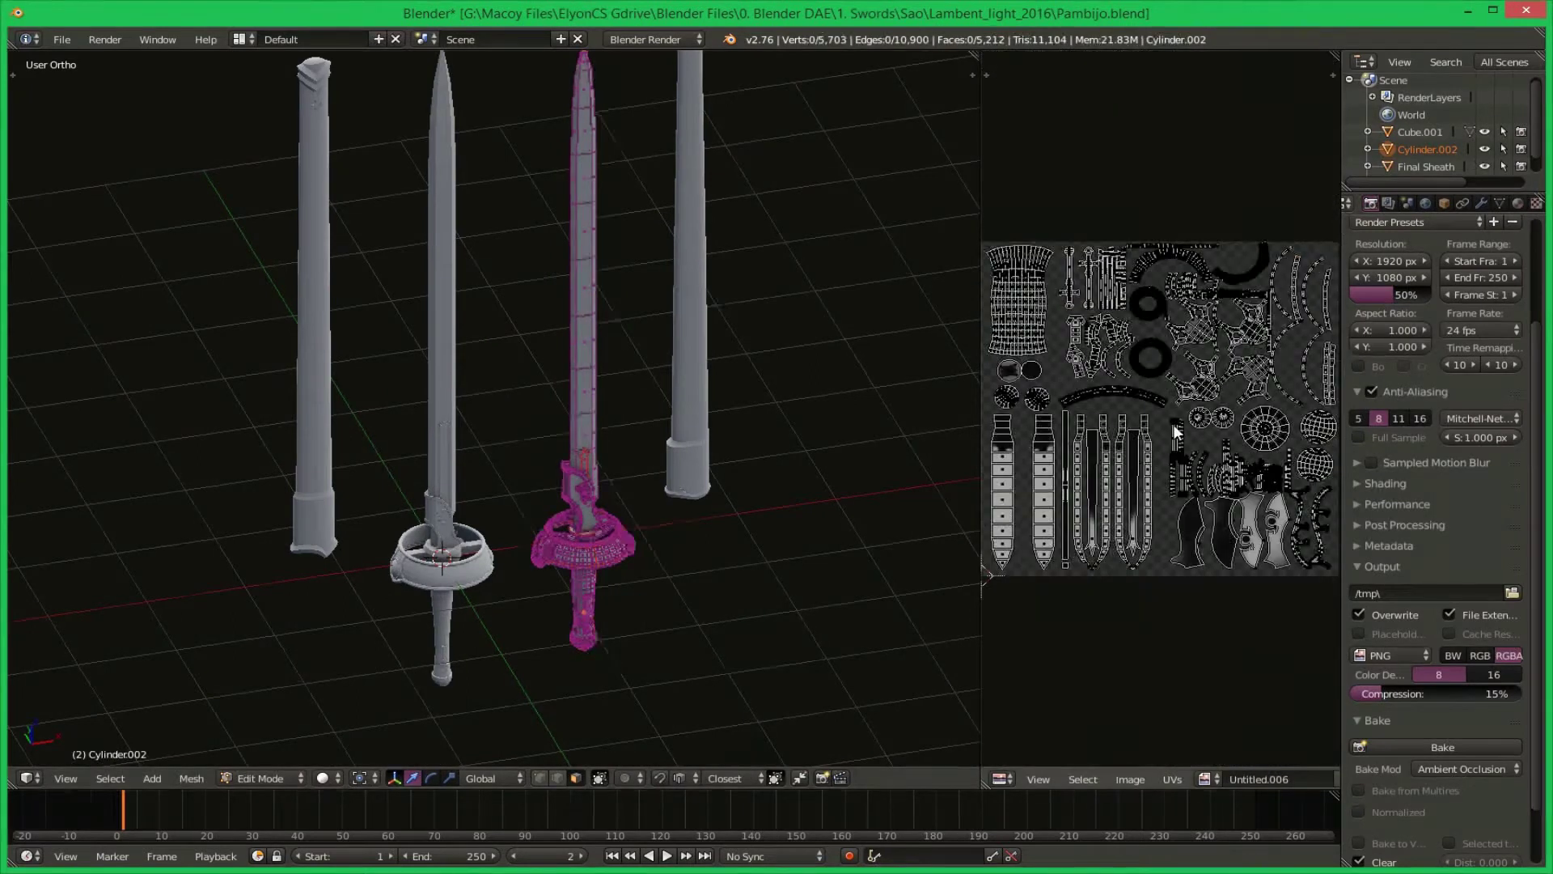
{"action": "key", "text": "a"}
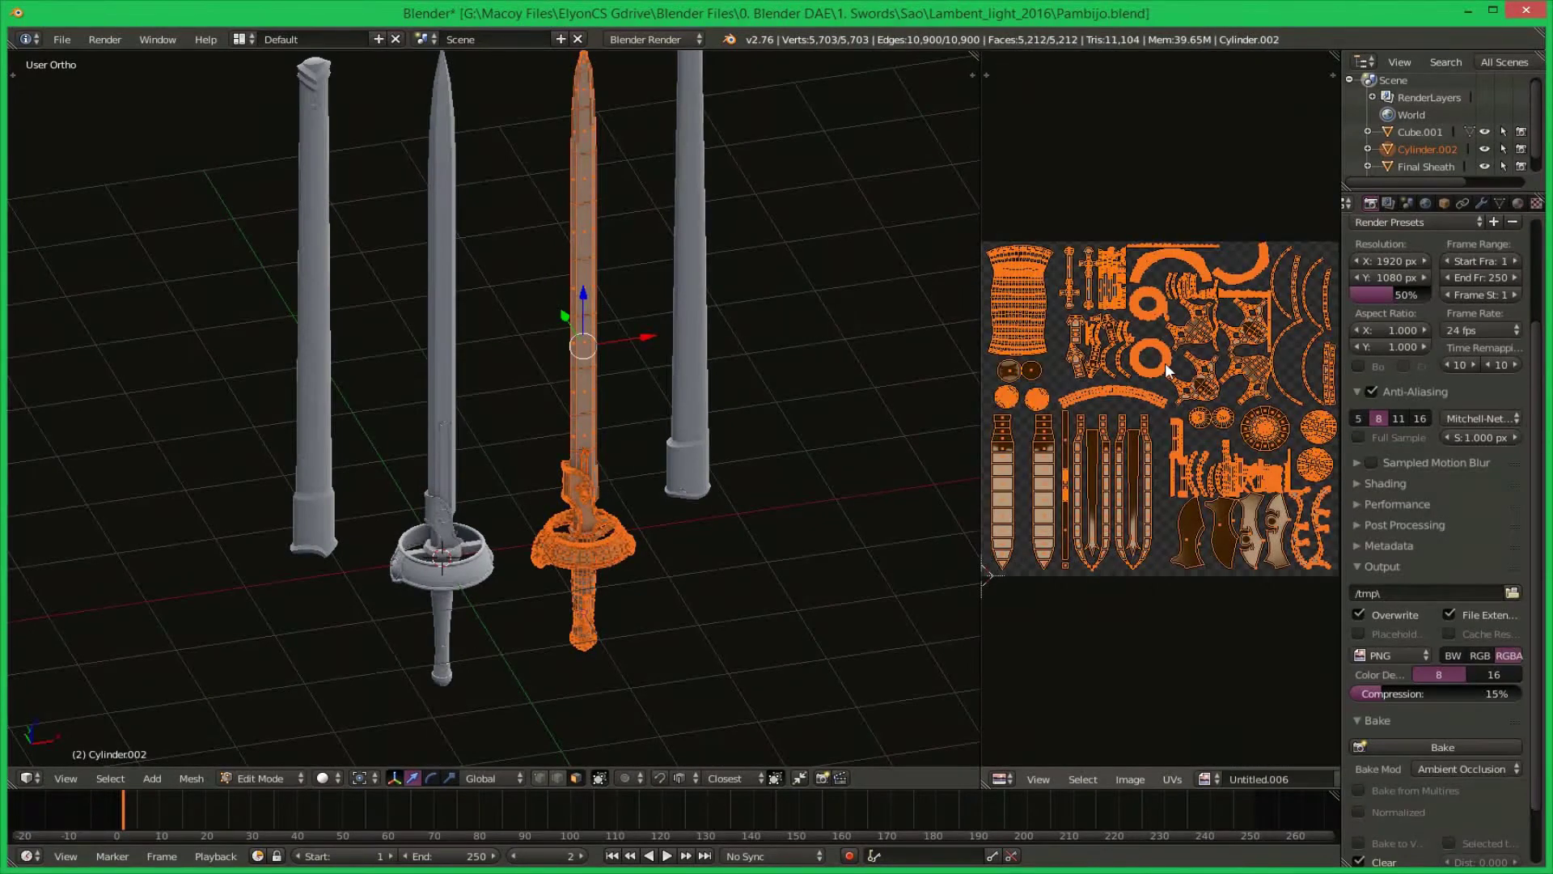
{"action": "scroll", "coordinate": [1169, 372], "scroll_direction": "up", "scroll_amount": 2}
{"action": "scroll", "coordinate": [1173, 445], "scroll_direction": "down", "scroll_amount": 3}
{"action": "scroll", "coordinate": [1175, 526], "scroll_direction": "up", "scroll_amount": 1}
{"action": "key", "text": "Tab"}
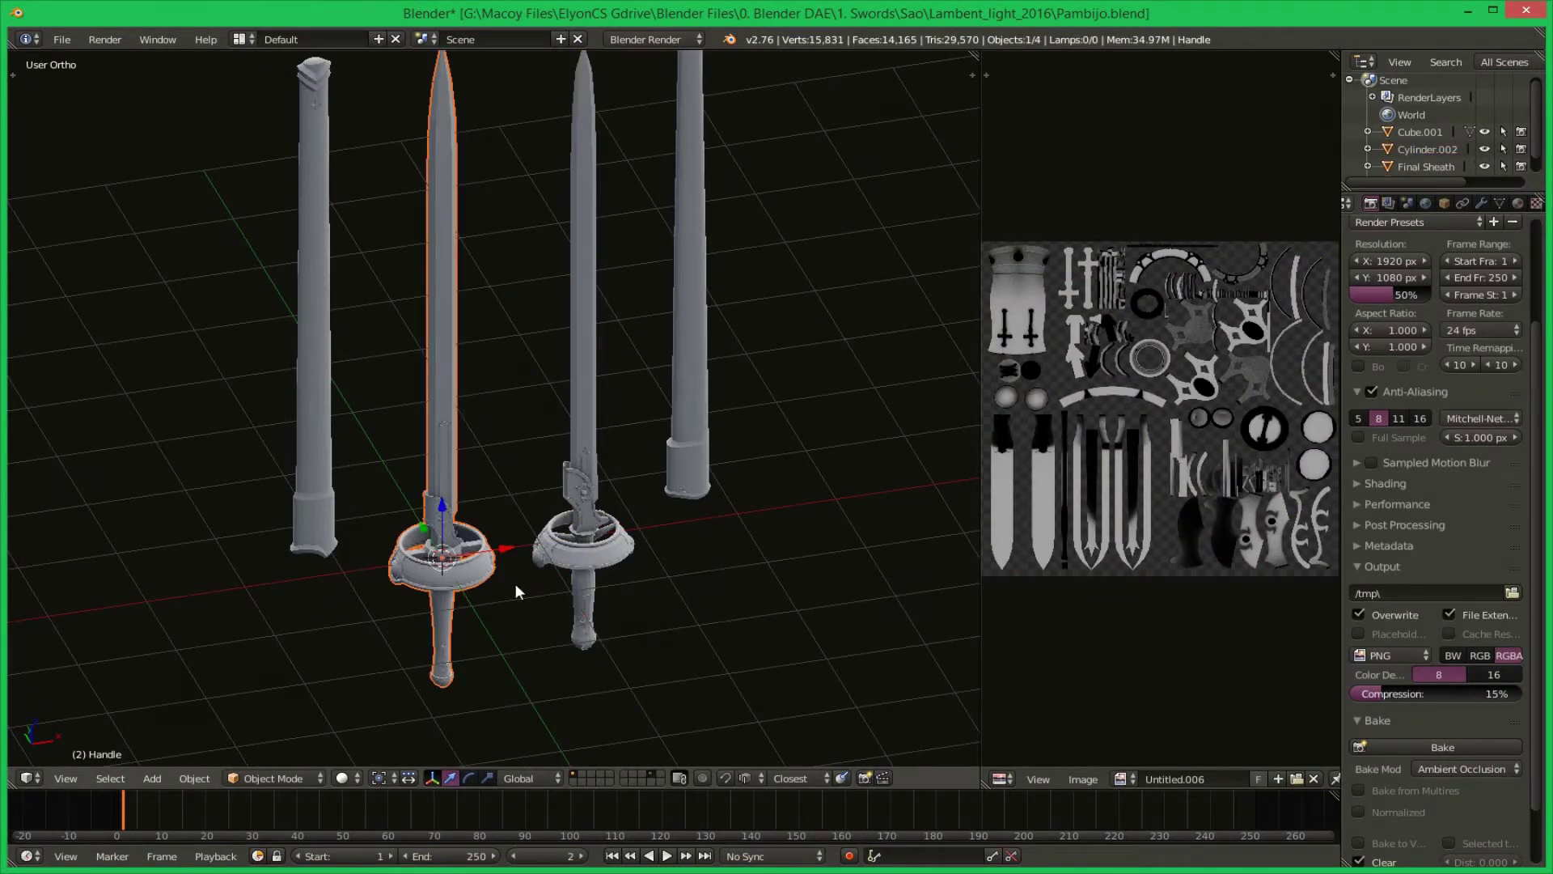
Select the whole Handle in Edit Mode and fit its UV layout in the editor.
{"action": "middle_click_drag", "start_coordinate": [563, 612], "coordinate": [577, 588]}
{"action": "key", "text": "Tab"}
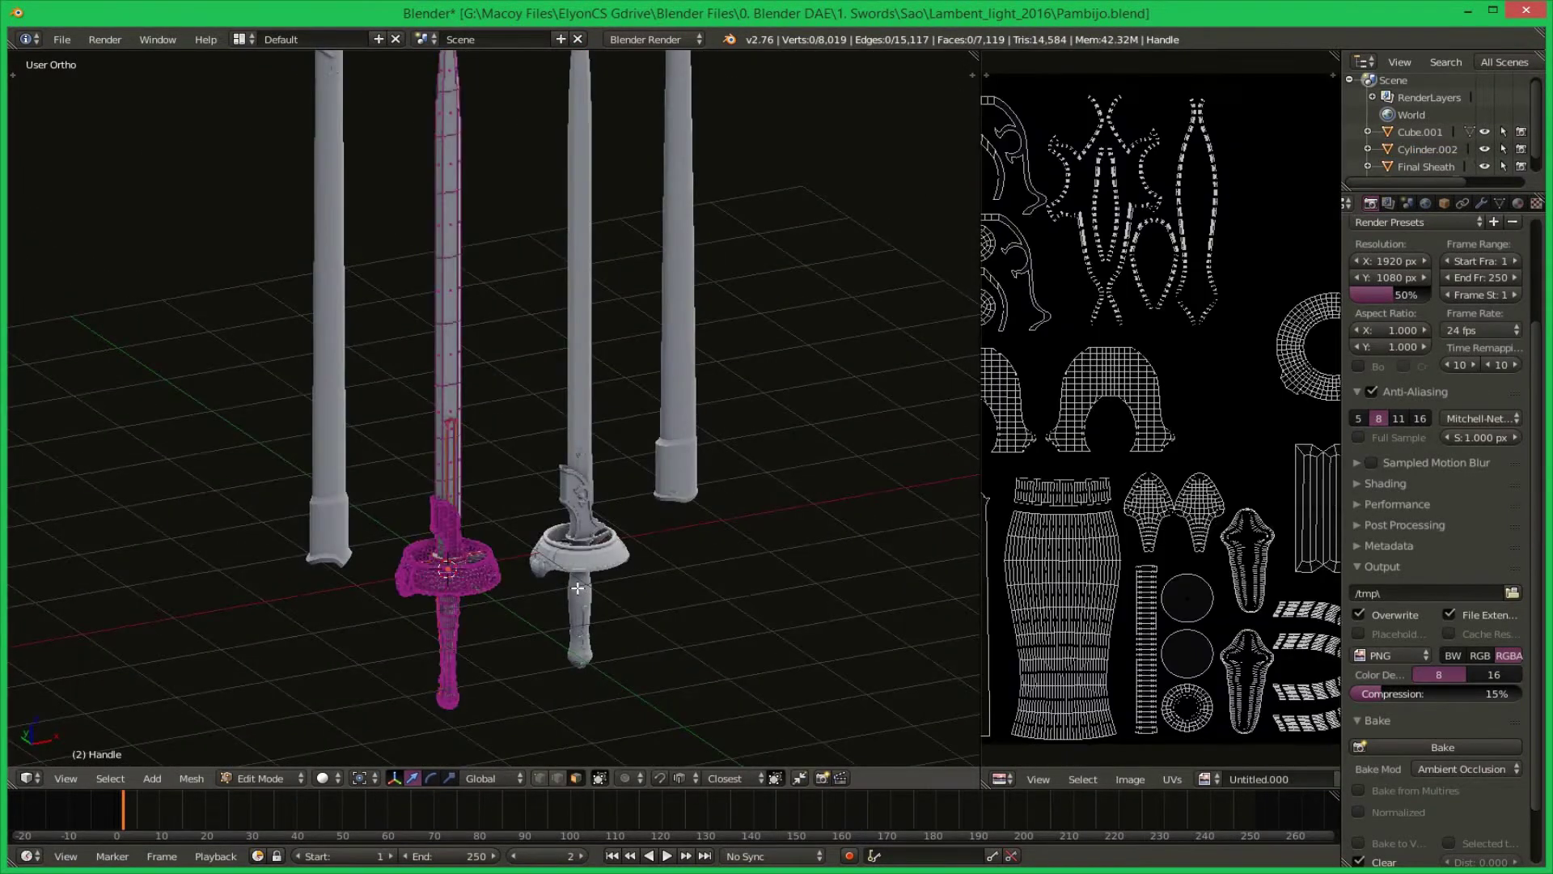
{"action": "key", "text": "a"}
{"action": "key", "text": "Home"}
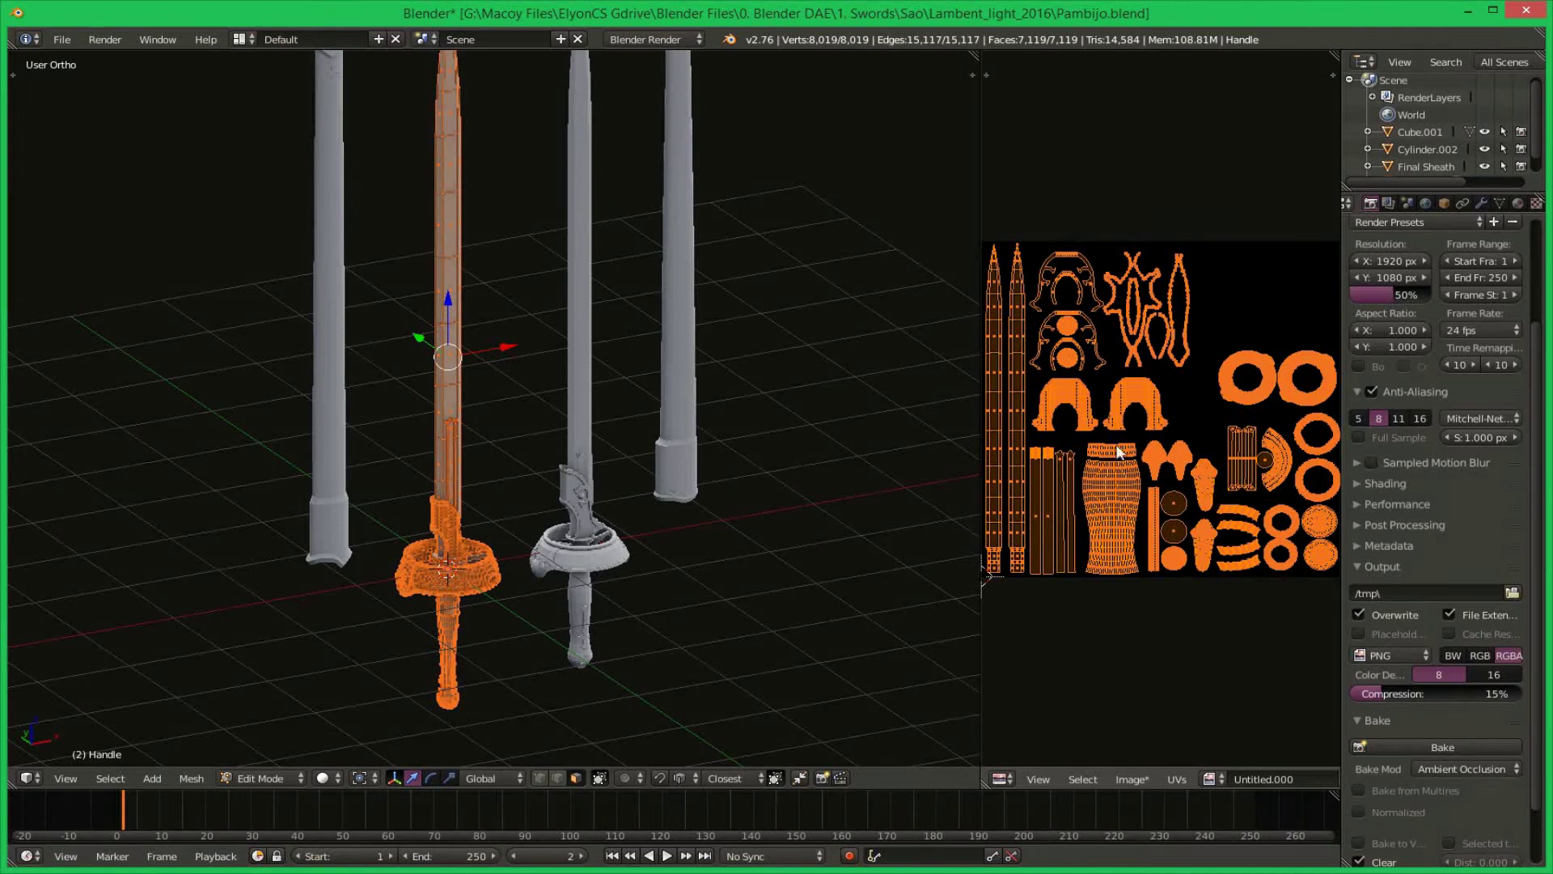
{"action": "scroll", "coordinate": [657, 546], "scroll_direction": "down", "scroll_amount": 2}
{"action": "middle_click_drag", "start_coordinate": [657, 546], "coordinate": [641, 577]}
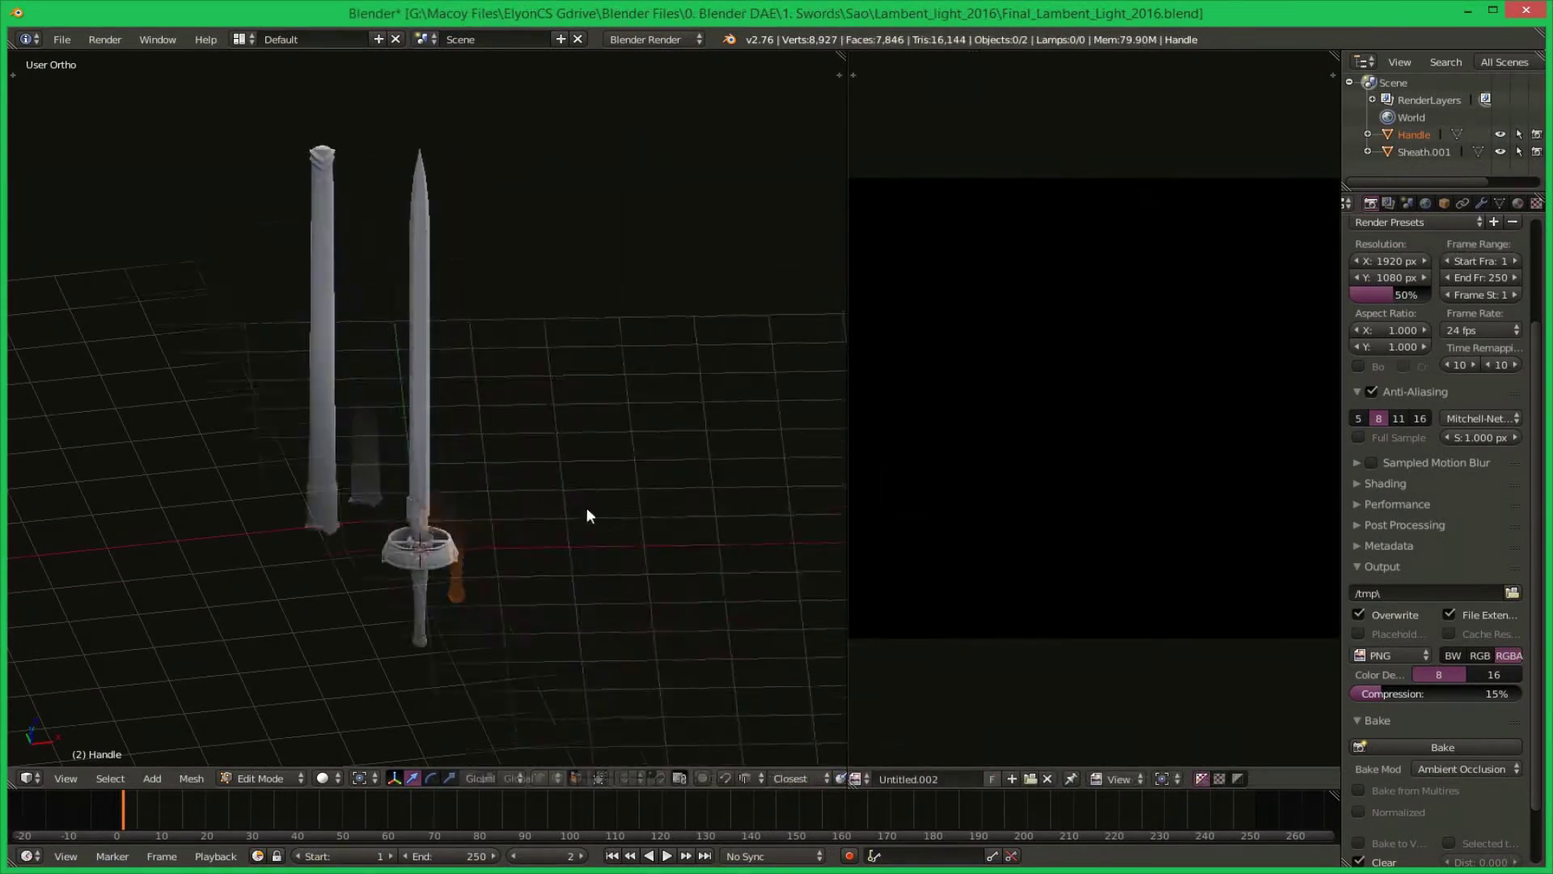
Bake ambient occlusion onto the Handle's UV image with its whole mesh selected.
{"action": "scroll", "coordinate": [586, 508], "scroll_direction": "up", "scroll_amount": 4}
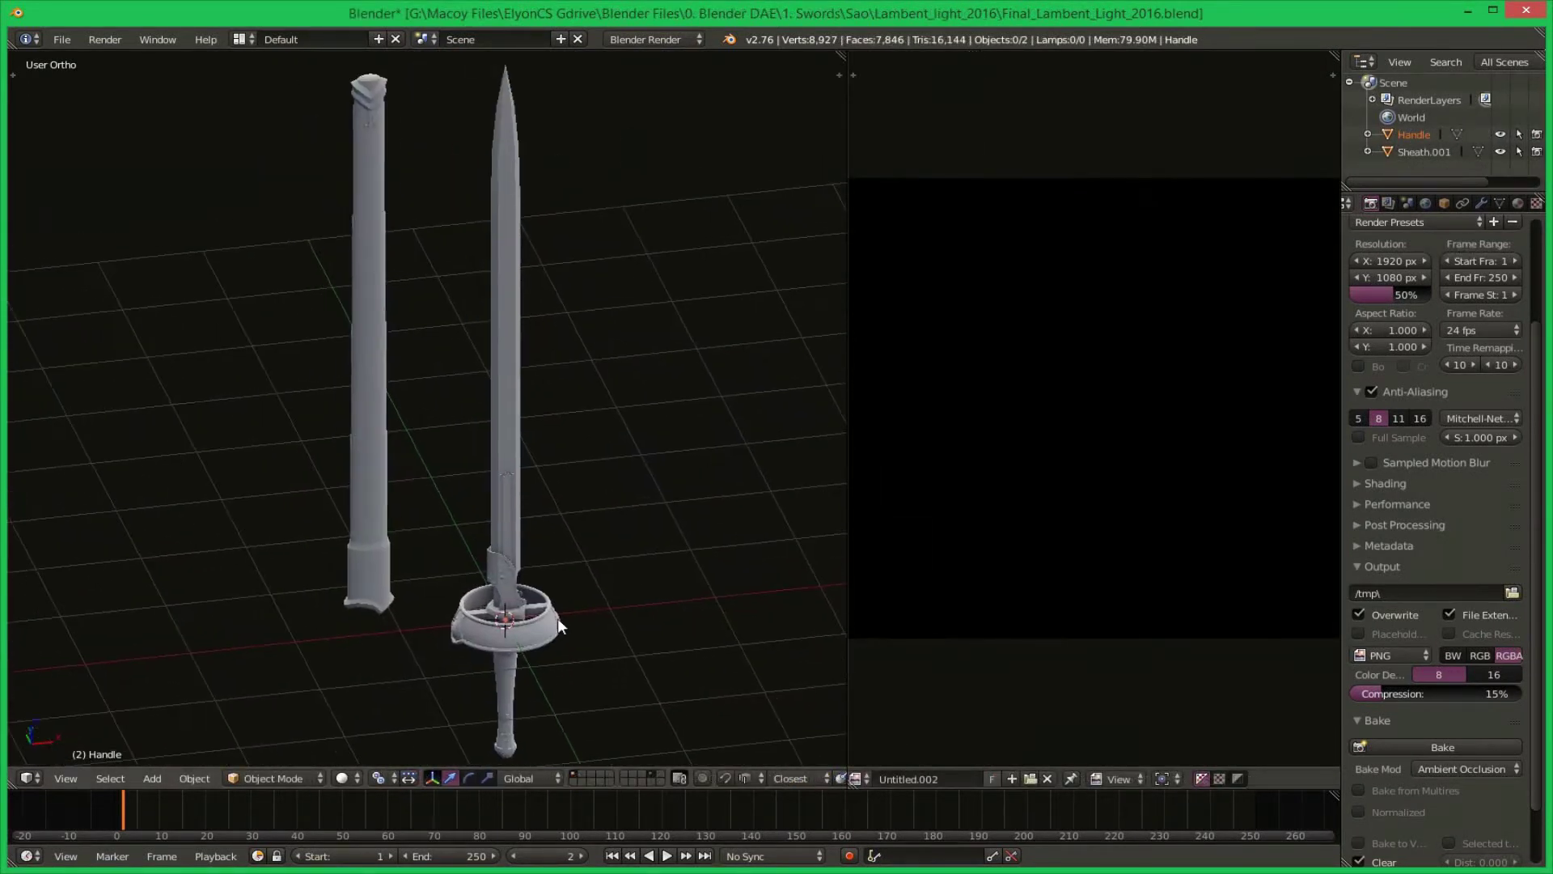
{"action": "scroll", "coordinate": [557, 619], "scroll_direction": "down", "scroll_amount": 1}
{"action": "mouse_move", "coordinate": [556, 618]}
{"action": "middle_mouse_down"}
{"action": "mouse_move", "coordinate": [579, 654]}
{"action": "mouse_move", "coordinate": [576, 602]}
{"action": "middle_mouse_up"}
{"action": "key", "text": "Tab"}
{"action": "key", "text": "a"}
{"action": "scroll", "coordinate": [1412, 721], "scroll_direction": "down", "scroll_amount": 2}
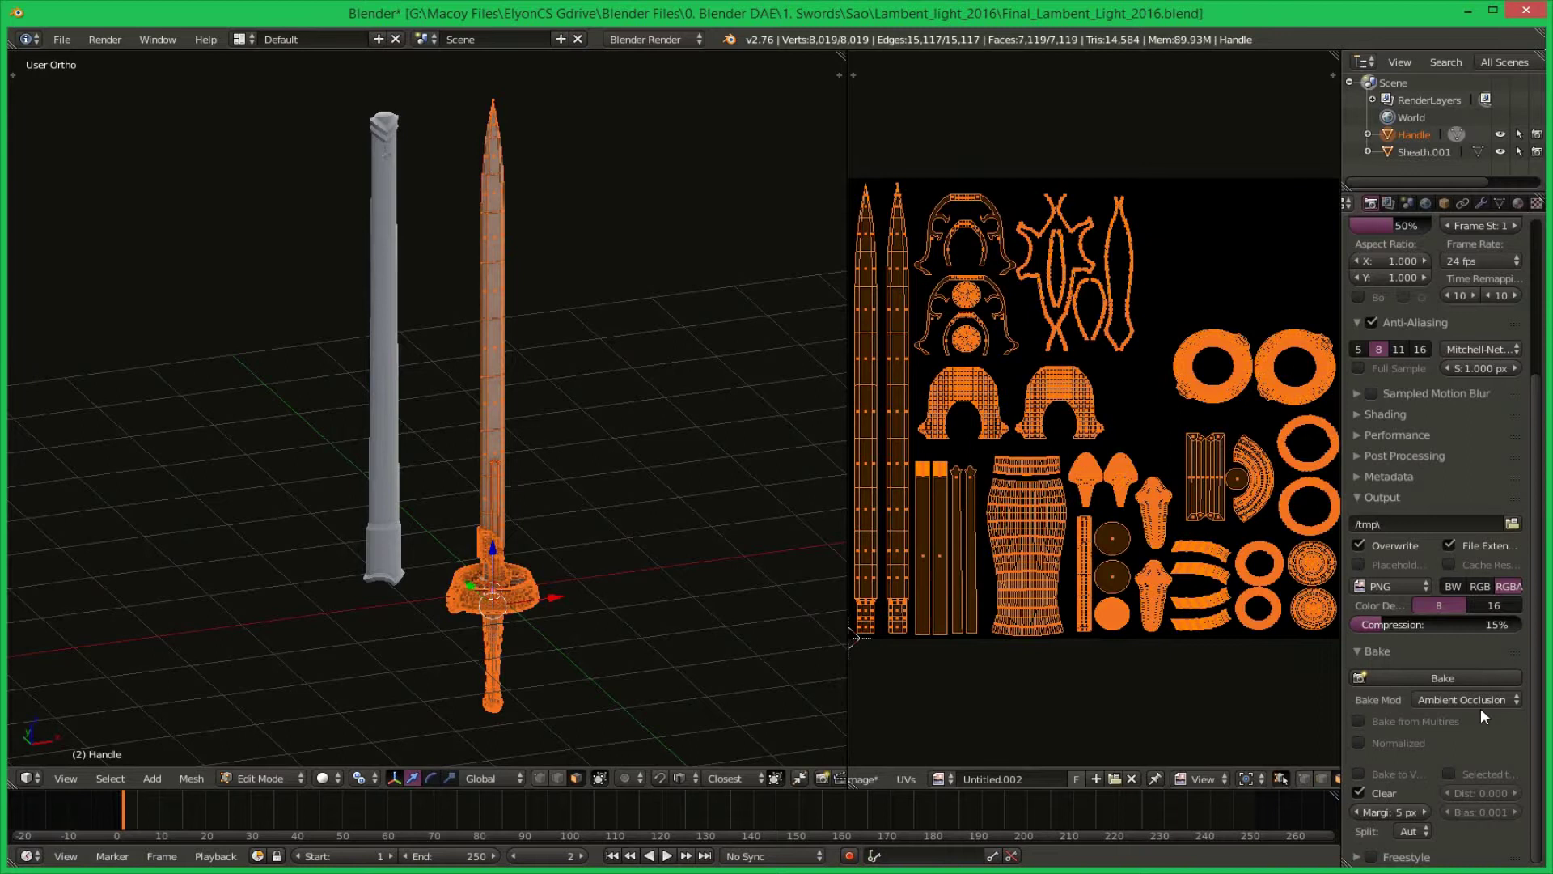
{"action": "left_click", "coordinate": [1477, 678]}
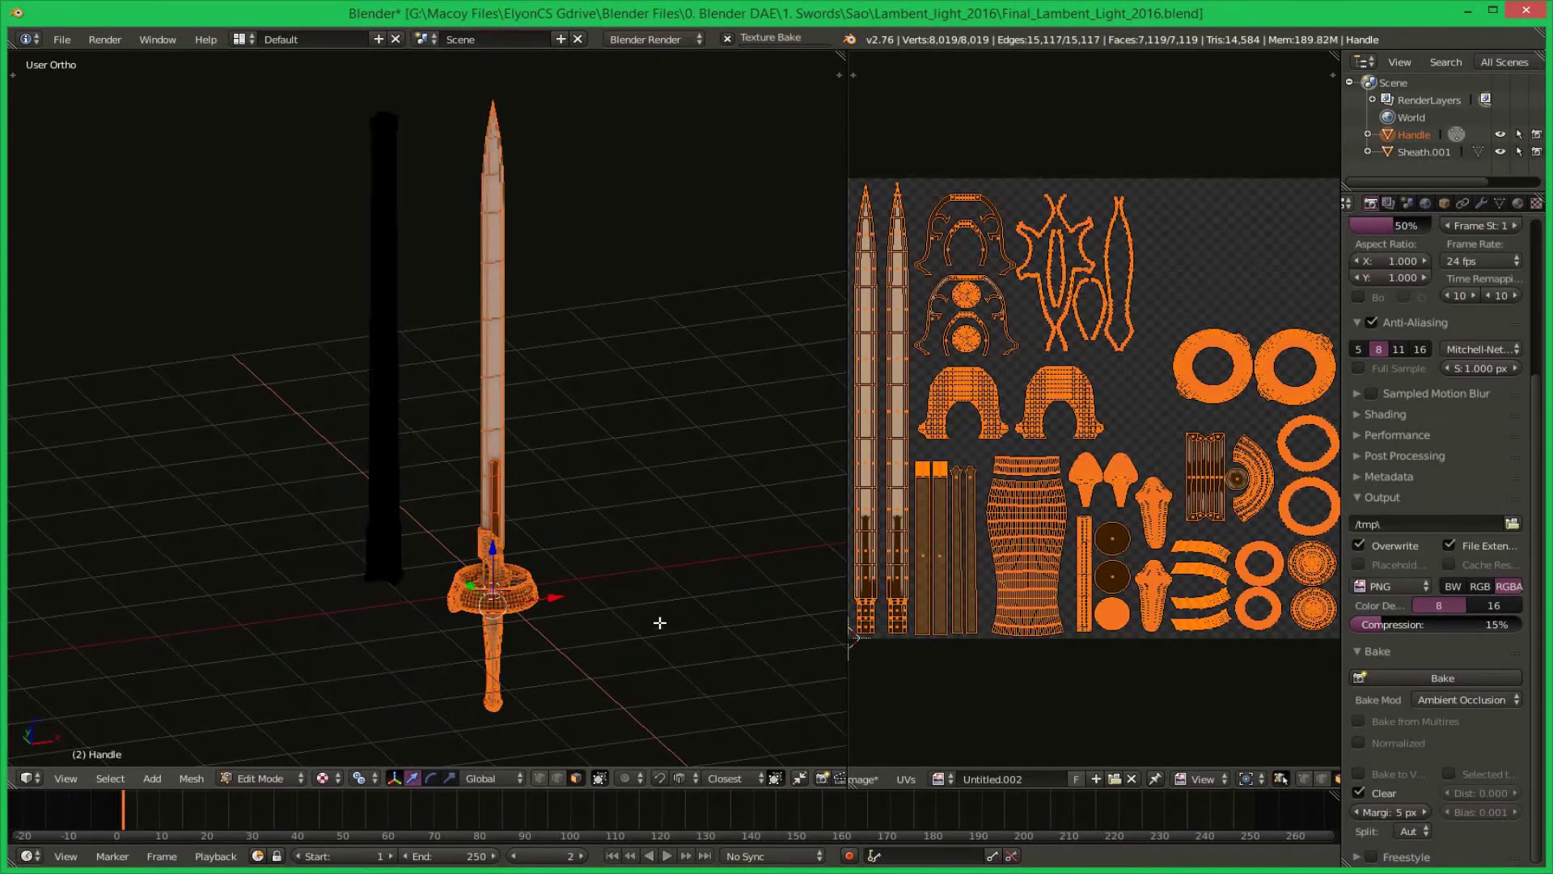
Bake ambient occlusion onto Sheath.001's UV image with its whole mesh selected.
{"action": "scroll", "coordinate": [641, 639], "scroll_direction": "up", "scroll_amount": 1}
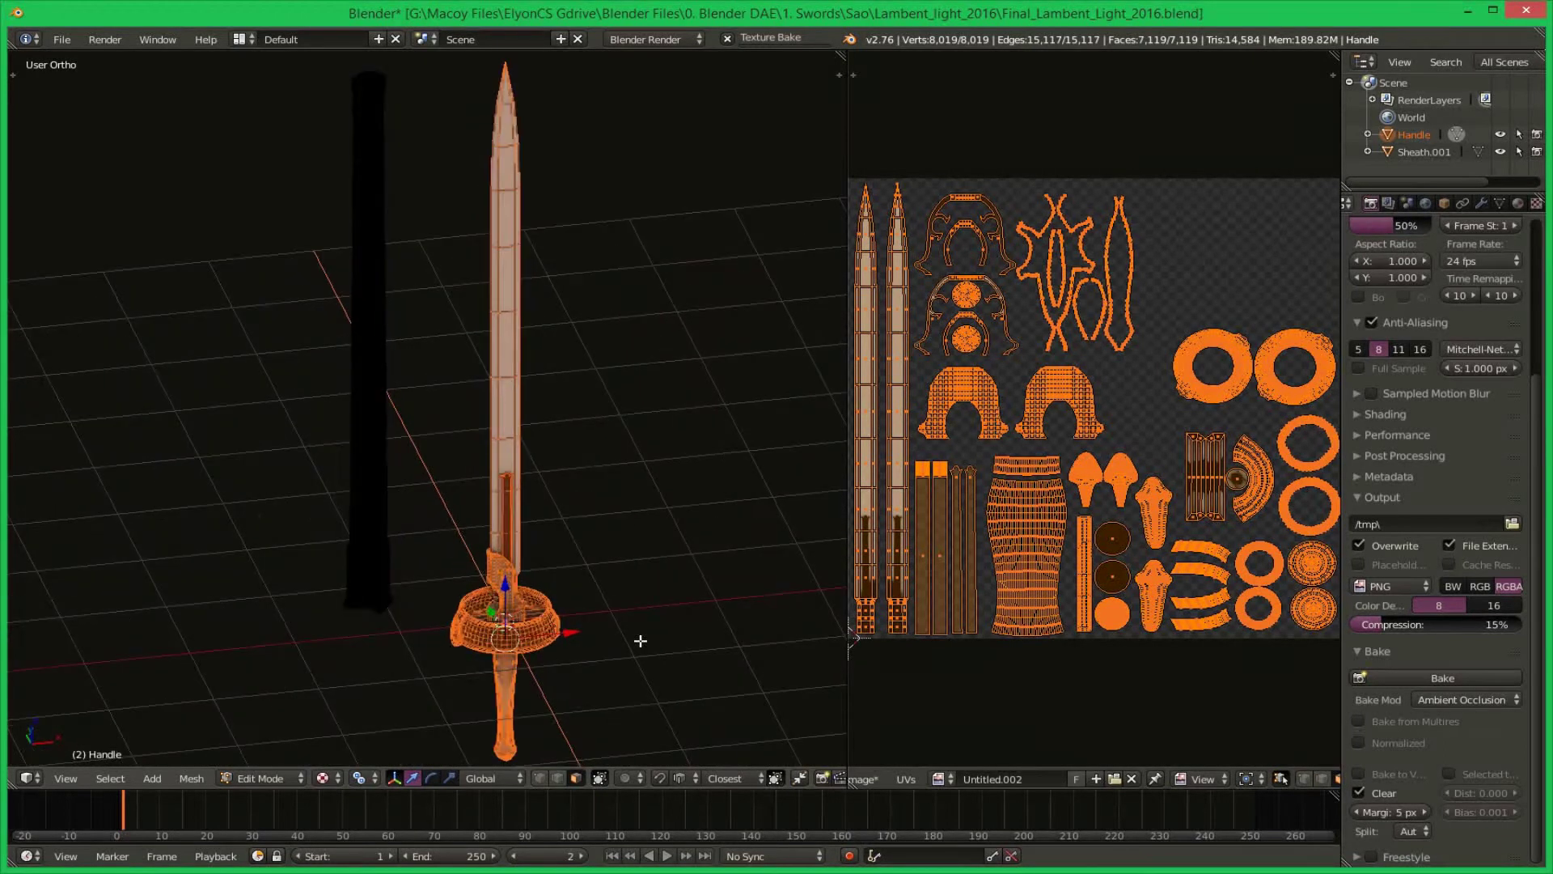
{"action": "mouse_move", "coordinate": [643, 660]}
{"action": "middle_mouse_down"}
{"action": "mouse_move", "coordinate": [607, 634]}
{"action": "mouse_move", "coordinate": [597, 664]}
{"action": "mouse_move", "coordinate": [591, 619]}
{"action": "middle_mouse_up"}
{"action": "key", "text": "Tab"}
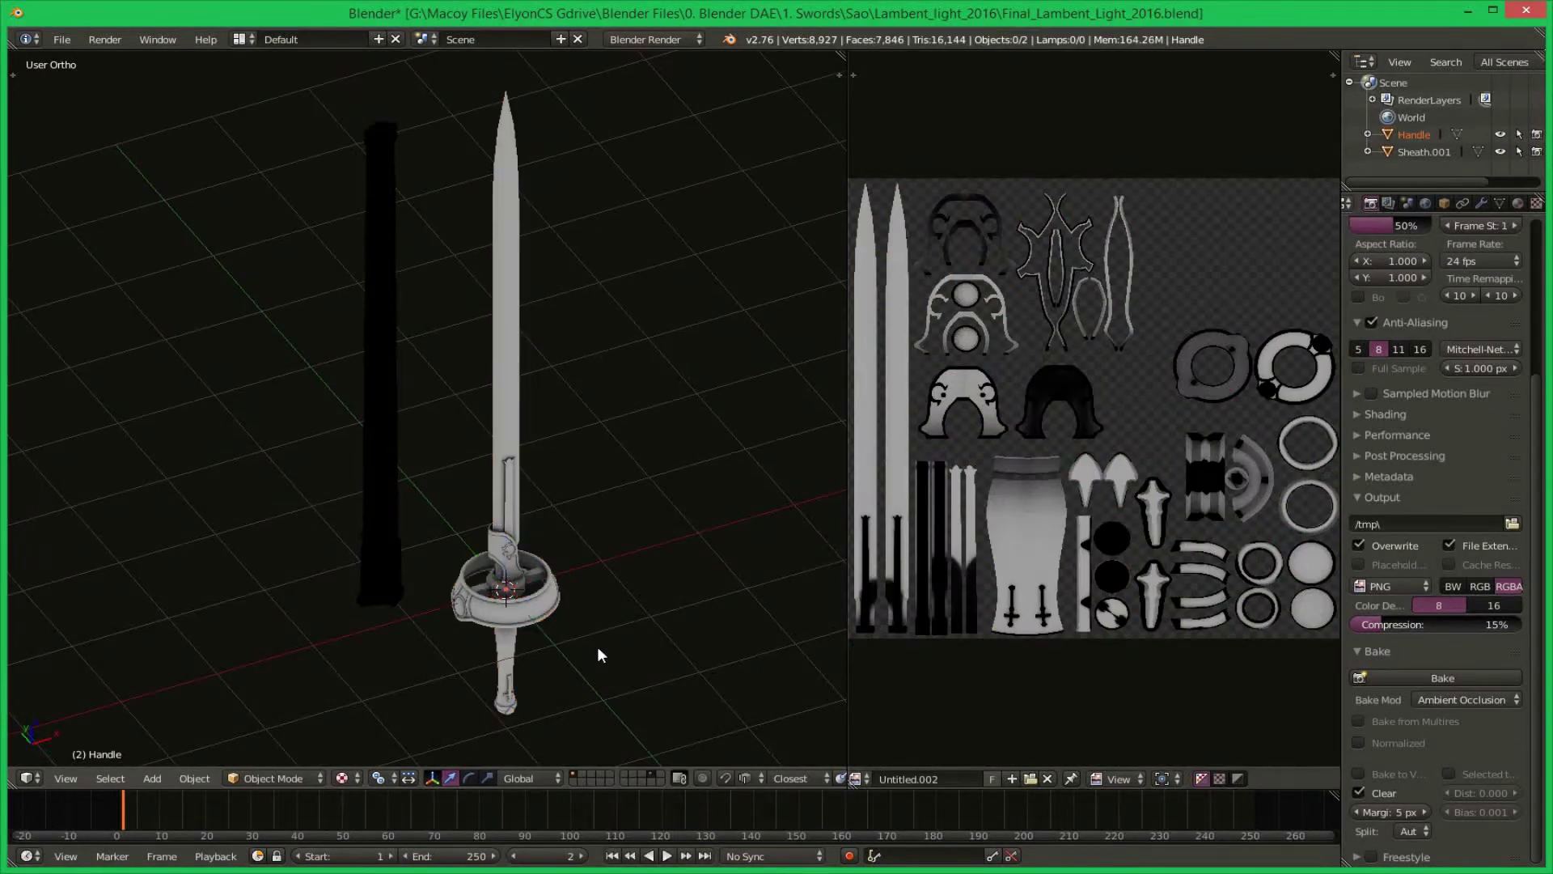
{"action": "right_click", "coordinate": [395, 510]}
{"action": "key", "text": "Tab"}
{"action": "key", "text": "a"}
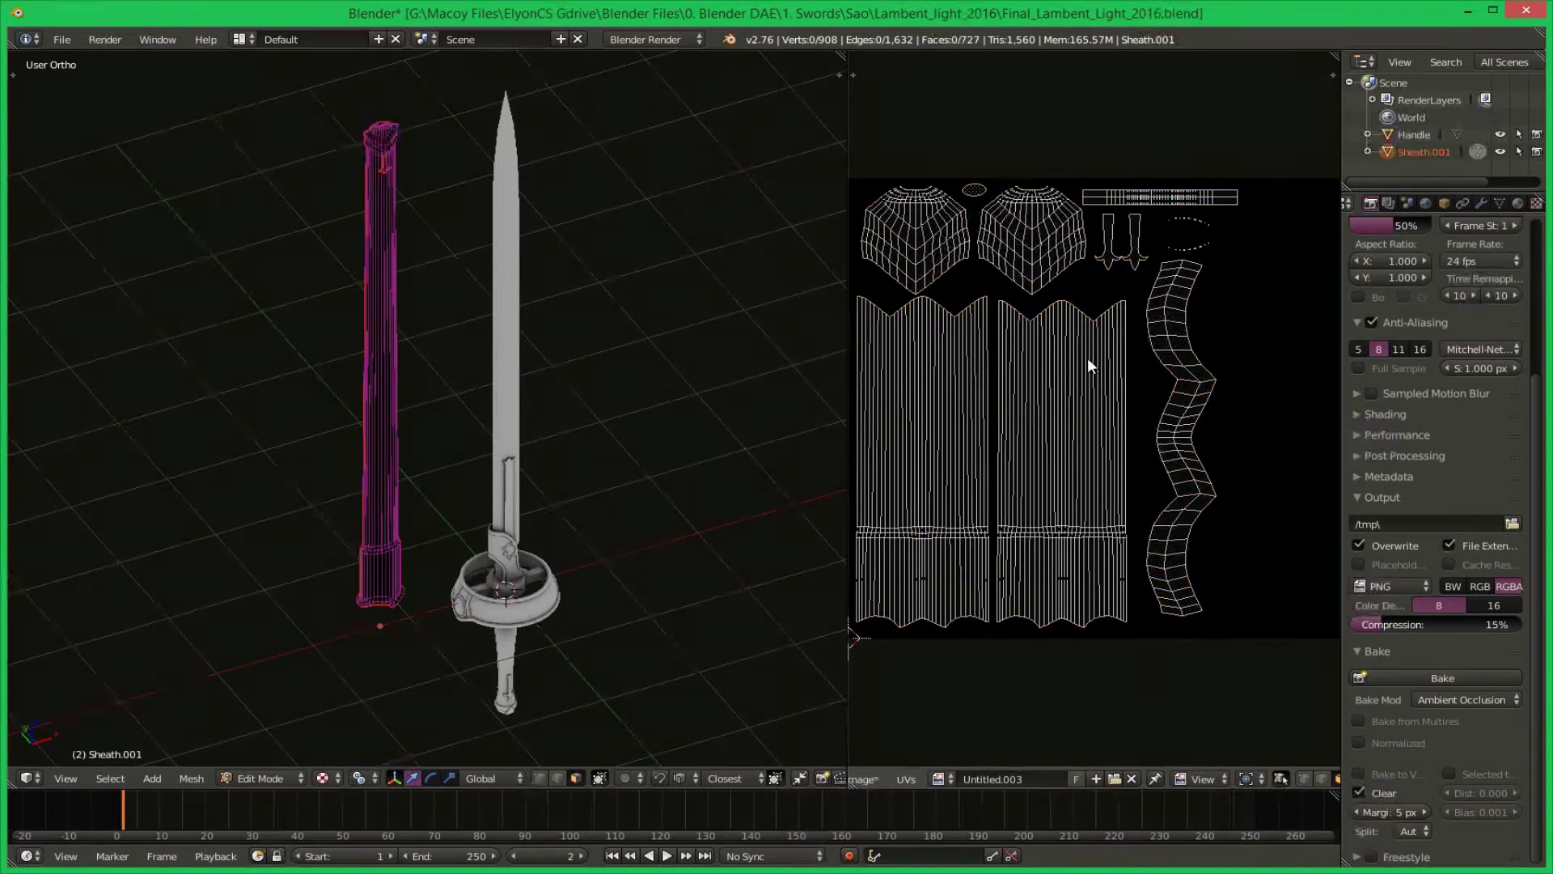
{"action": "key", "text": "a"}
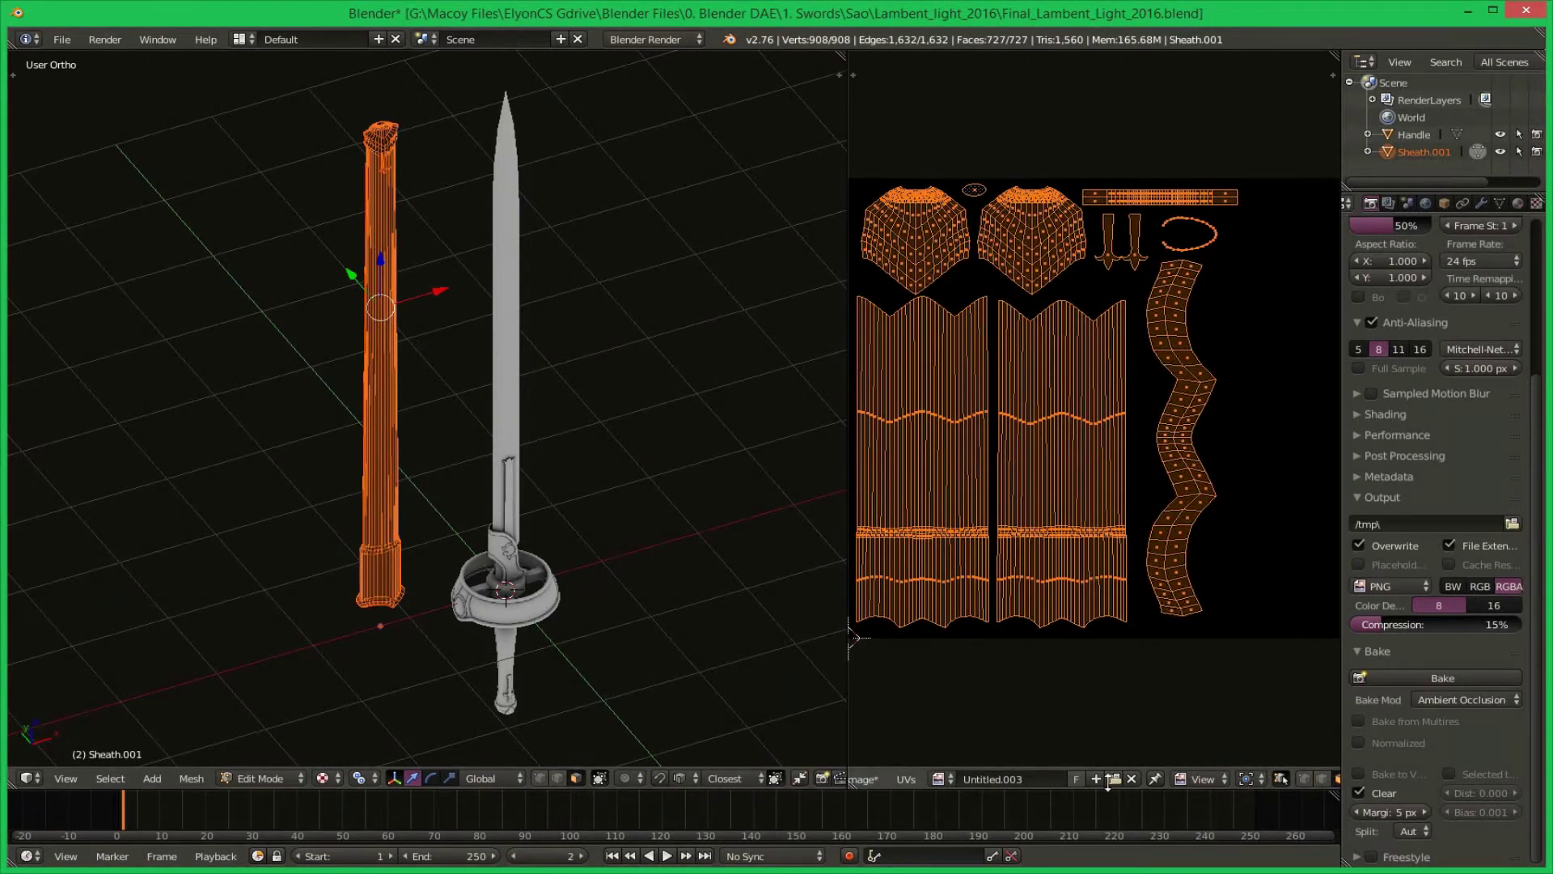
{"action": "left_click", "coordinate": [1446, 678]}
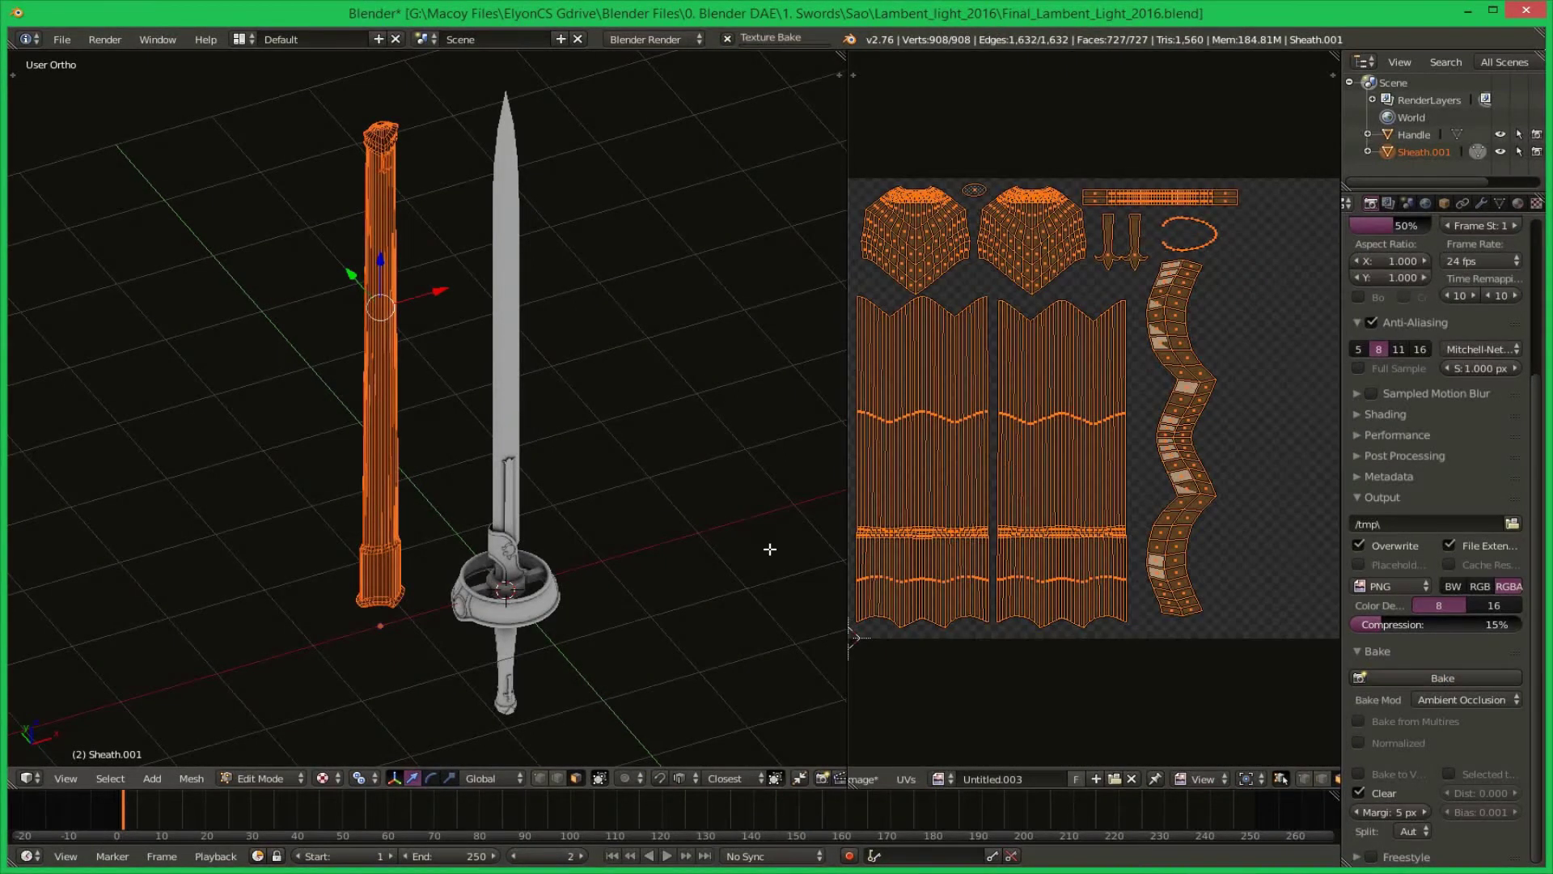
{"action": "middle_click_drag", "start_coordinate": [558, 669], "coordinate": [520, 647]}
Inspect the sheath's baked ambient occlusion up close, then return it to Object Mode.
{"action": "scroll", "coordinate": [550, 647], "scroll_direction": "down", "scroll_amount": 2}
{"action": "scroll", "coordinate": [567, 639], "scroll_direction": "up", "scroll_amount": 4}
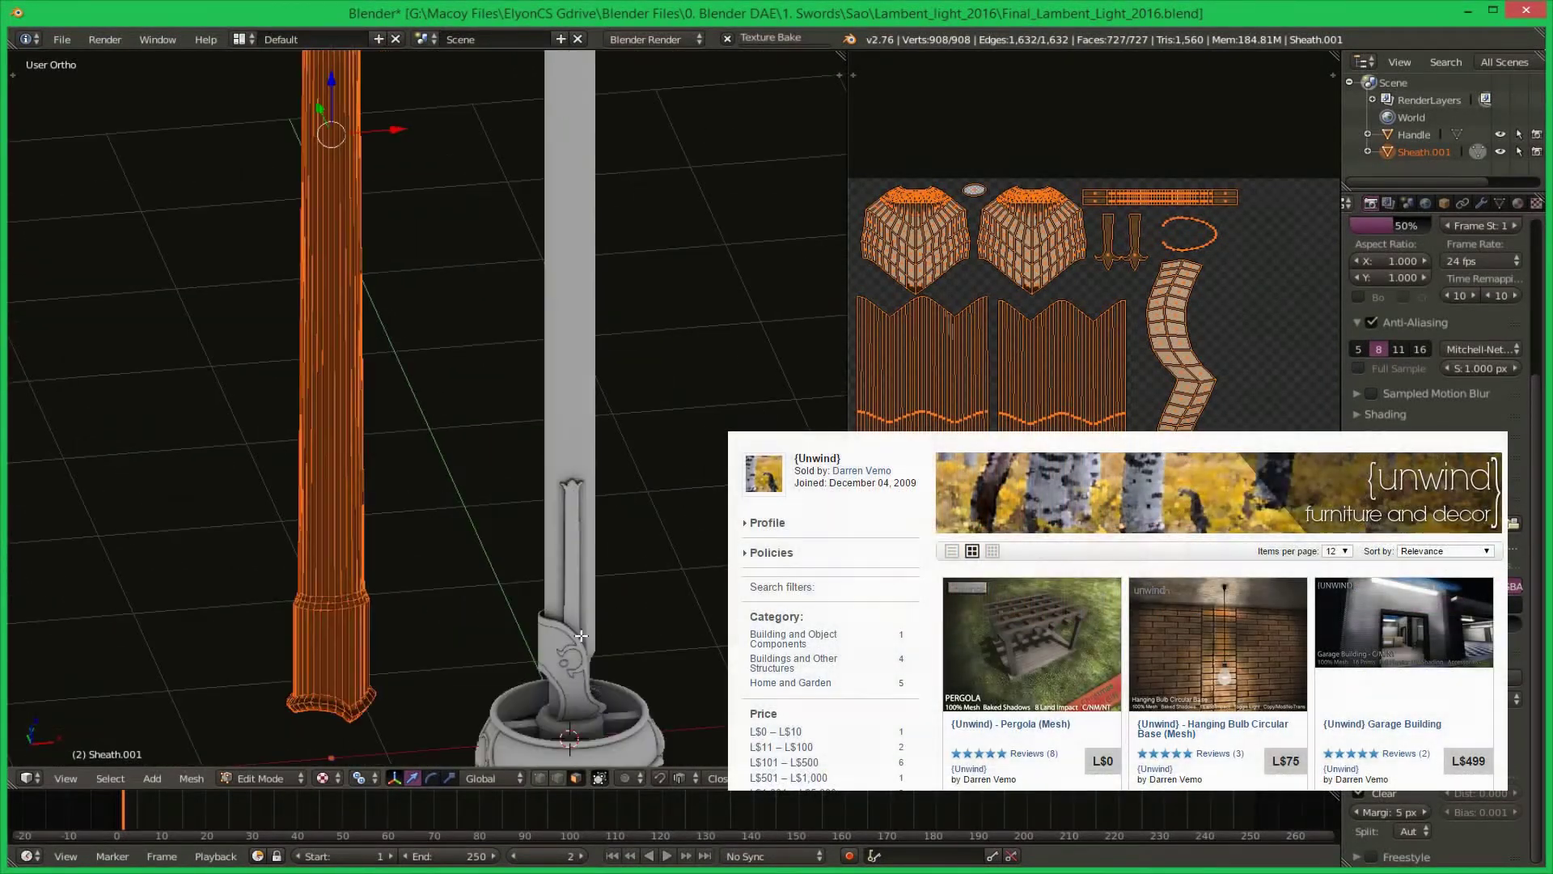
{"action": "scroll", "coordinate": [575, 651], "scroll_direction": "down", "scroll_amount": 5}
{"action": "scroll", "coordinate": [576, 656], "scroll_direction": "up", "scroll_amount": 3}
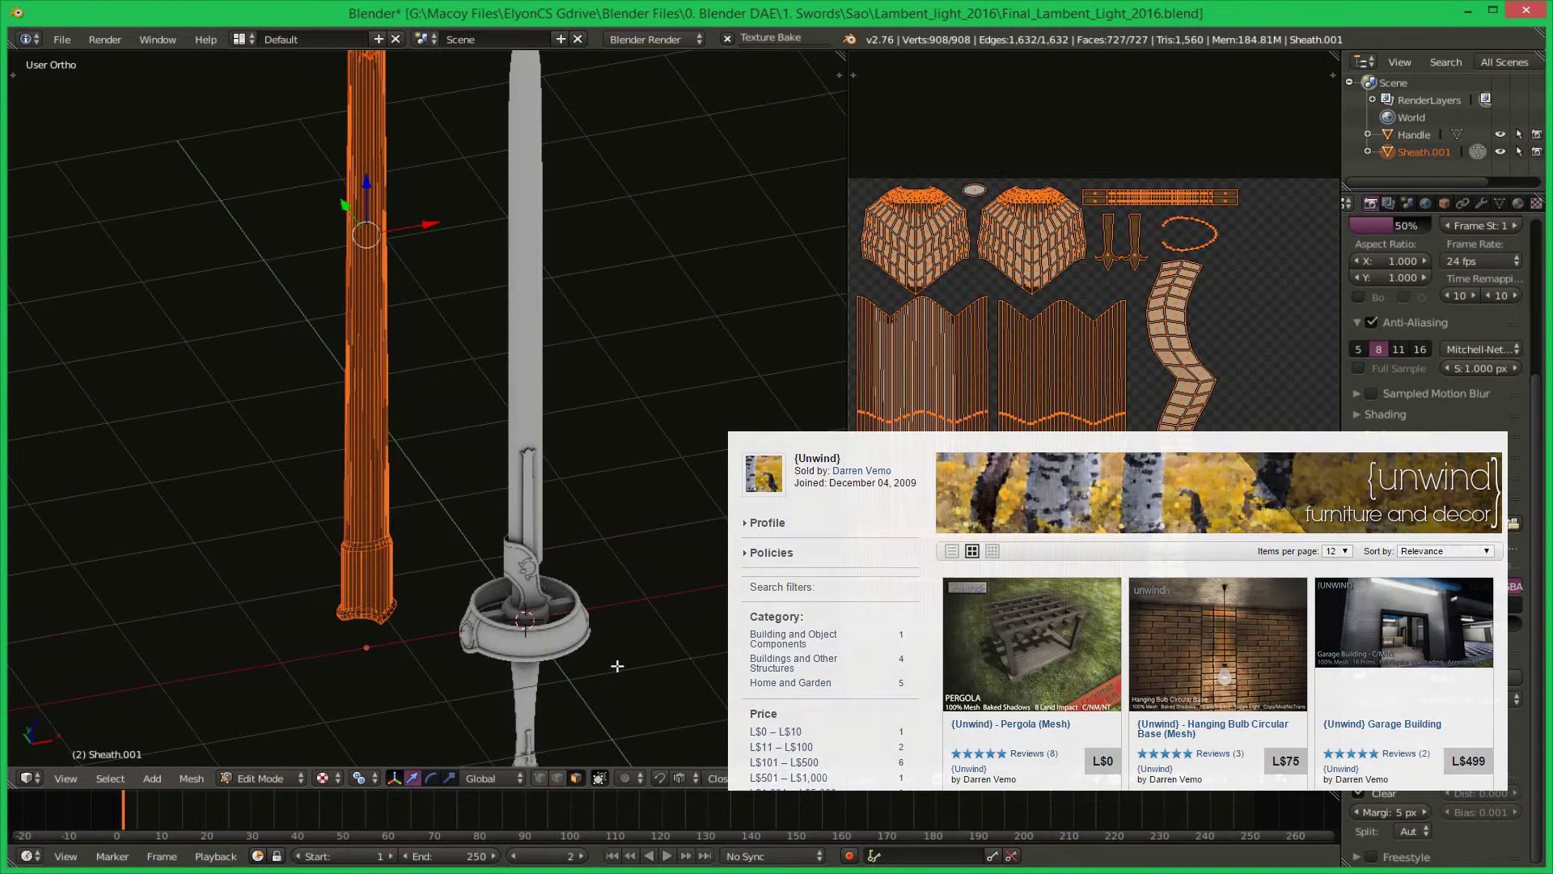
{"action": "middle_click_drag", "start_coordinate": [627, 670], "coordinate": [680, 627]}
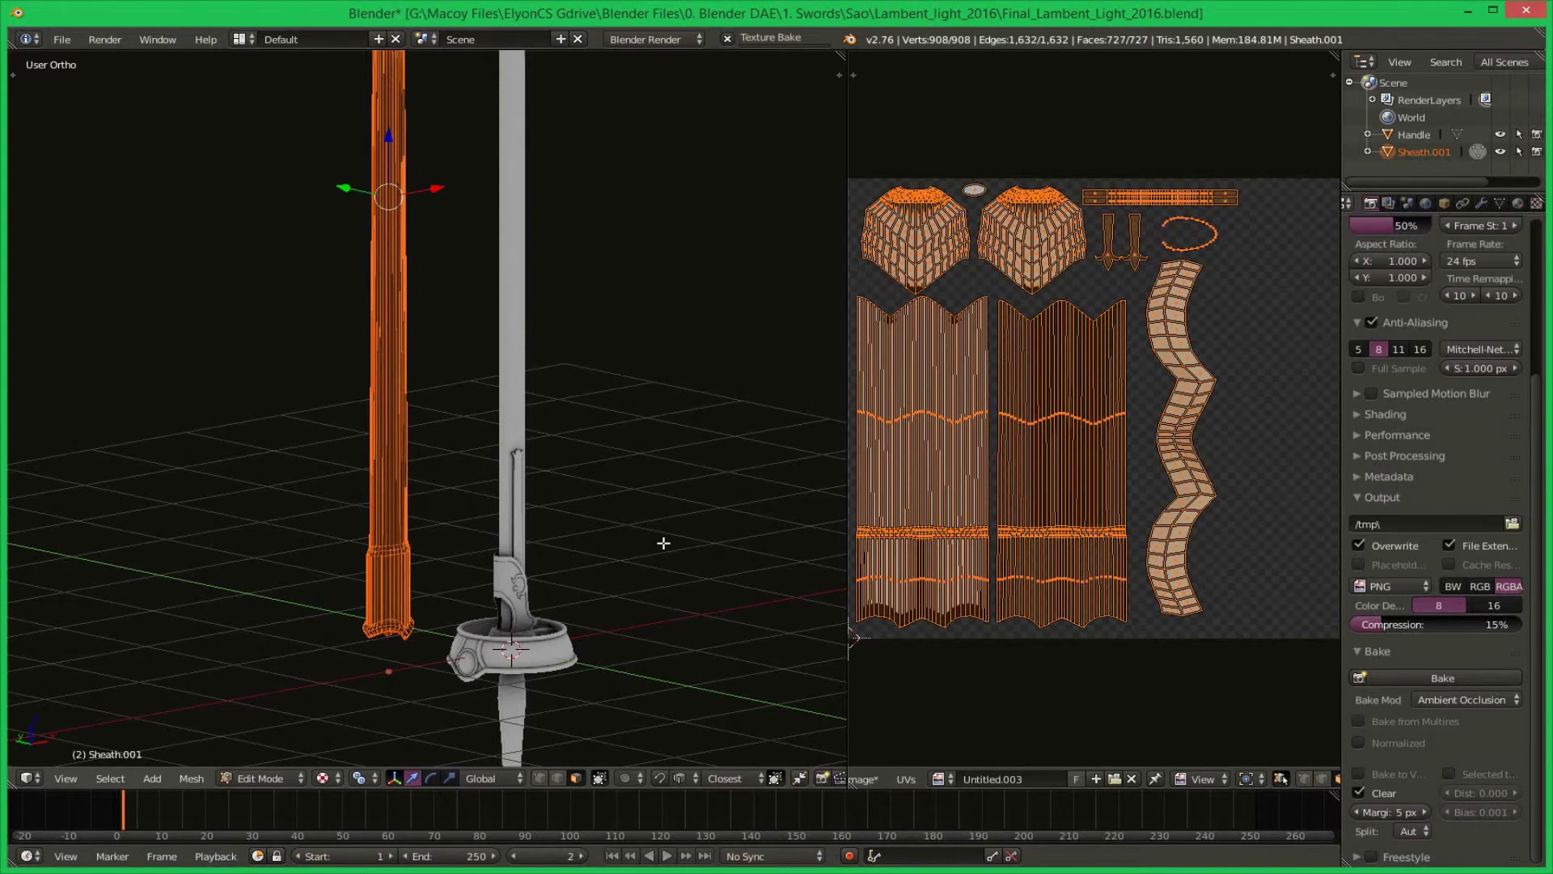
{"action": "middle_click_drag", "start_coordinate": [469, 619], "coordinate": [490, 648]}
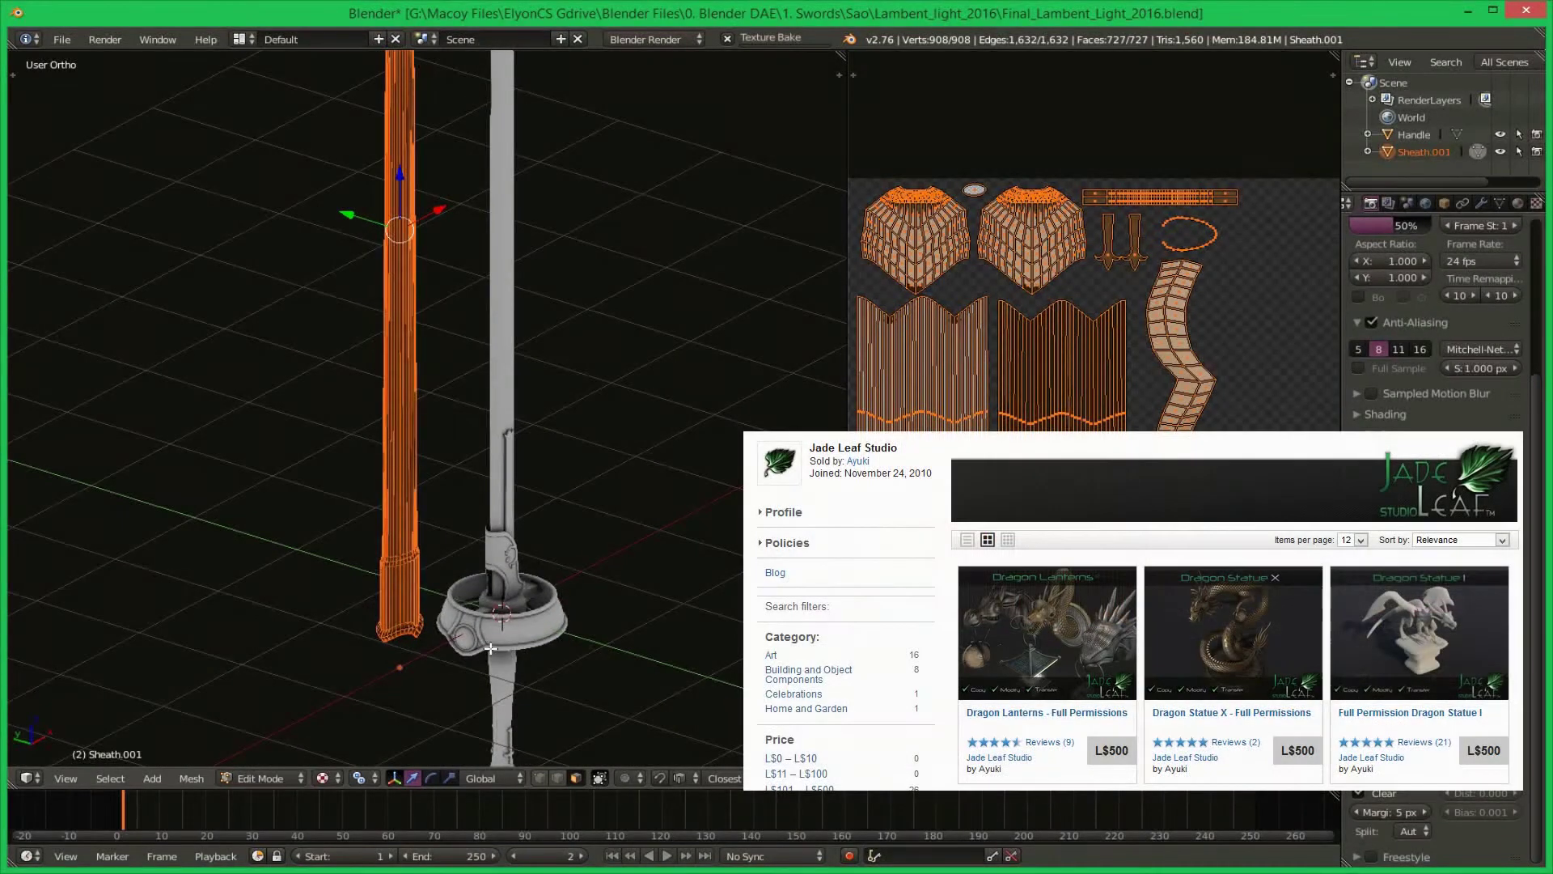
{"action": "middle_click_drag", "start_coordinate": [544, 578], "coordinate": [502, 627]}
{"action": "key", "text": "Tab"}
Orbit out to a side view of the whole sword with its baked shading.
{"action": "scroll", "coordinate": [550, 610], "scroll_direction": "up", "scroll_amount": 6}
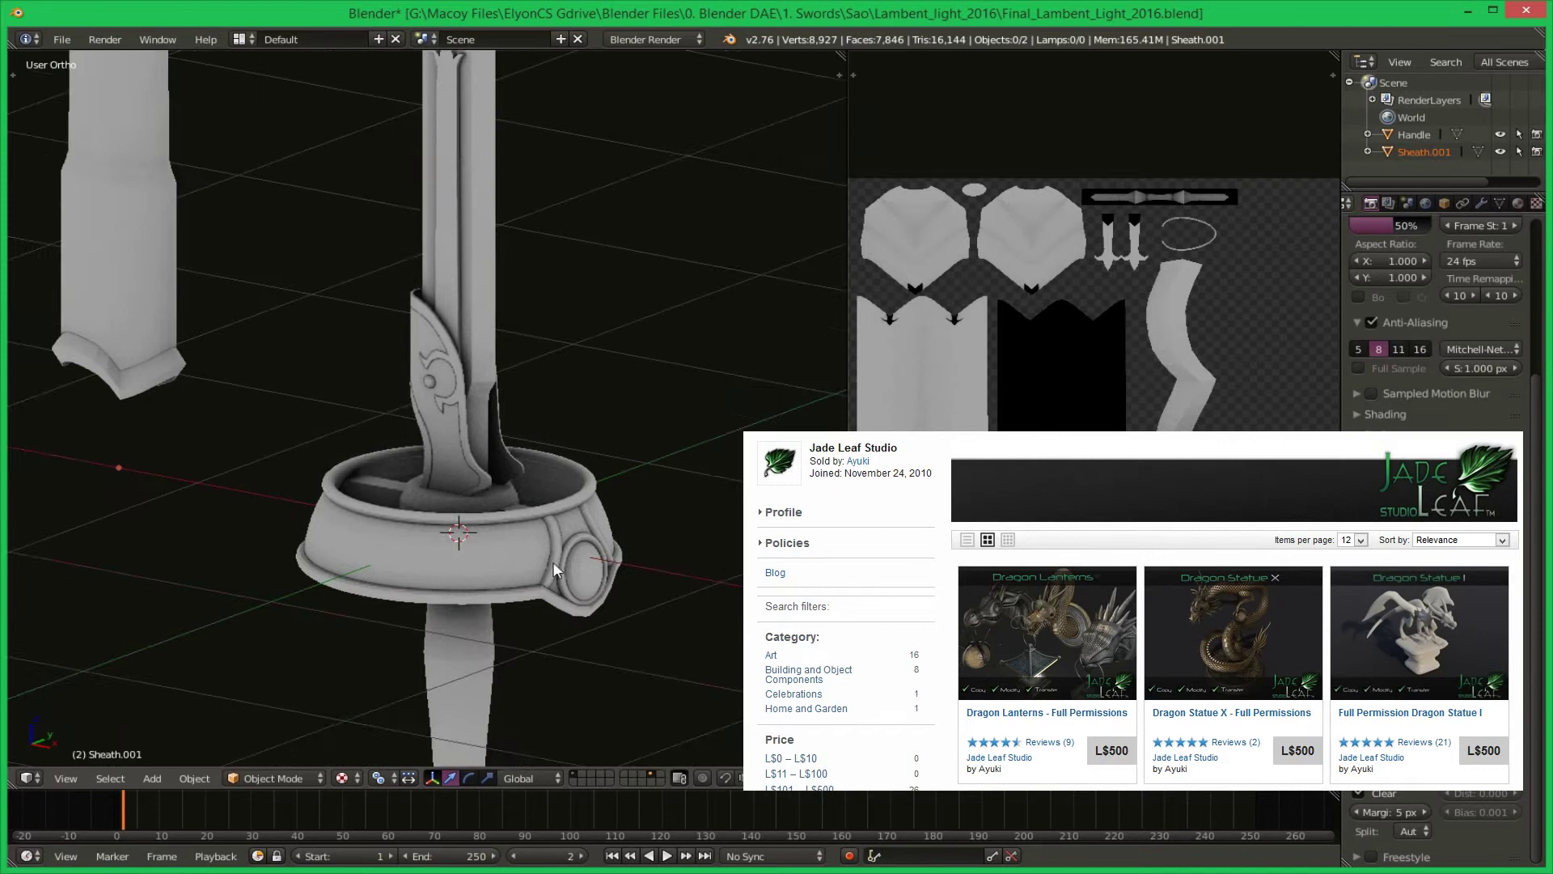
{"action": "scroll", "coordinate": [552, 561], "scroll_direction": "up", "scroll_amount": 3}
{"action": "scroll", "coordinate": [566, 571], "scroll_direction": "down", "scroll_amount": 8}
{"action": "middle_click_drag", "start_coordinate": [571, 574], "coordinate": [453, 579]}
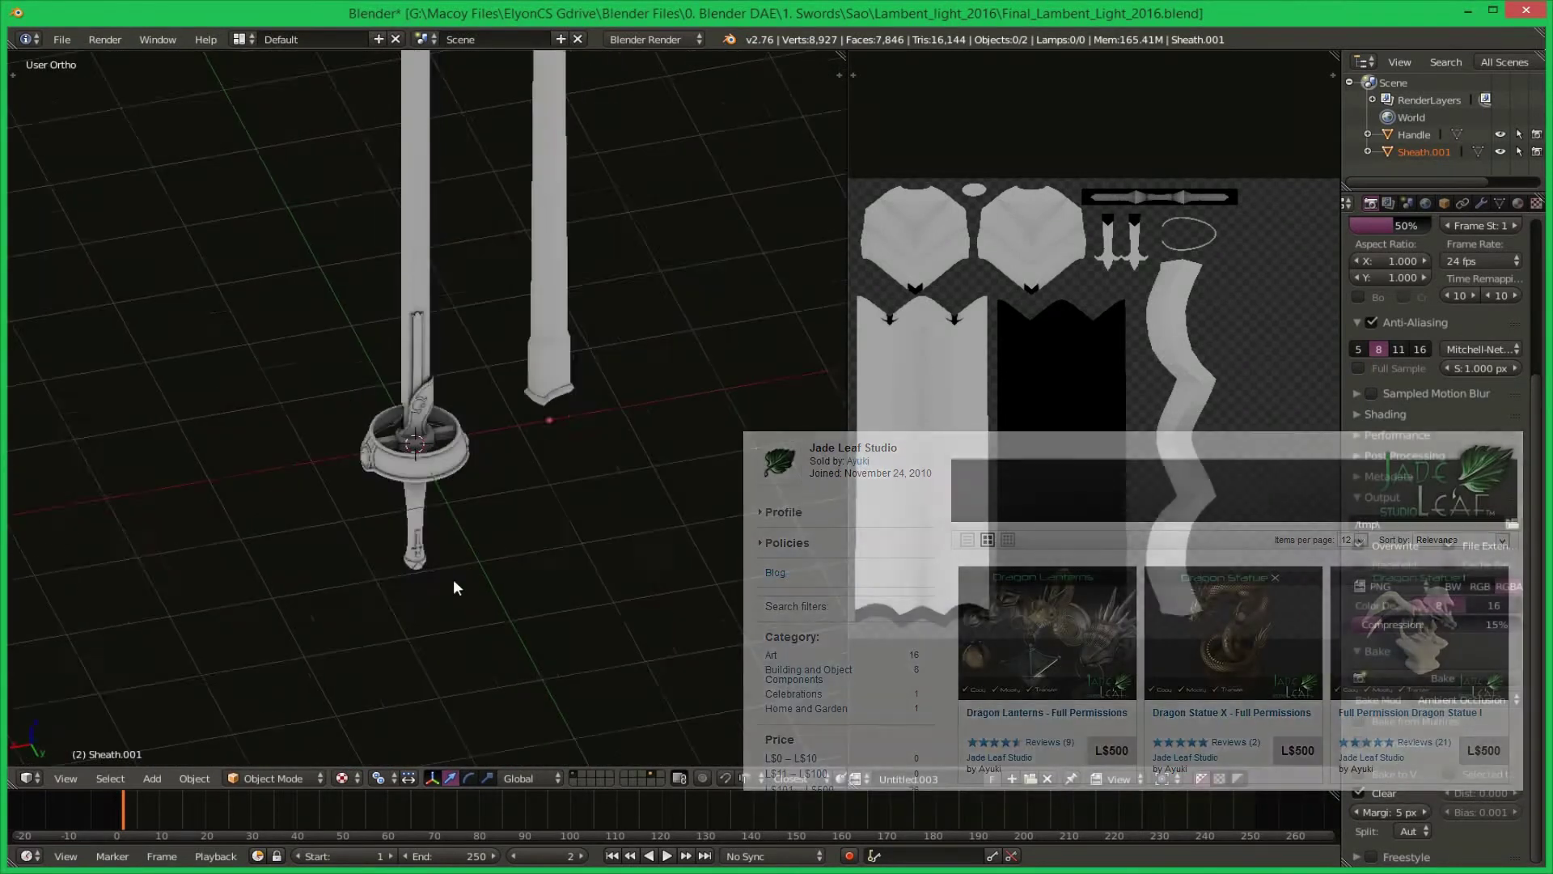
{"action": "scroll", "coordinate": [565, 537], "scroll_direction": "down", "scroll_amount": 5}
{"action": "middle_click_drag", "start_coordinate": [565, 538], "coordinate": [356, 546]}
{"action": "scroll", "coordinate": [834, 458], "scroll_direction": "up", "scroll_amount": 5}
{"action": "scroll", "coordinate": [454, 610], "scroll_direction": "up", "scroll_amount": 4}
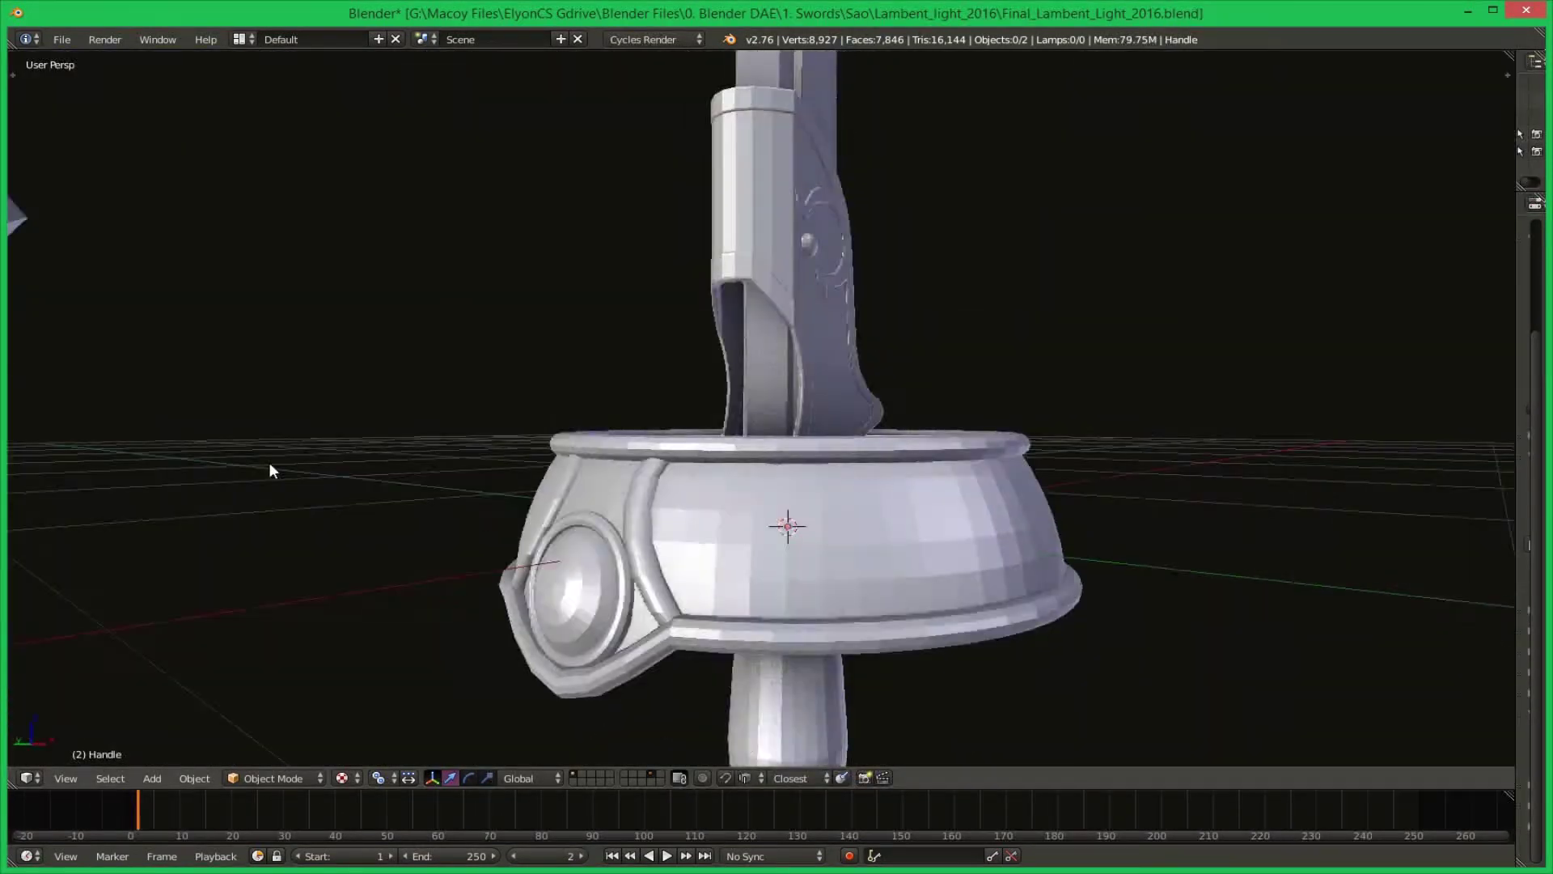
{"action": "middle_click_drag", "start_coordinate": [84, 484], "coordinate": [56, 521]}
{"action": "scroll", "coordinate": [304, 541], "scroll_direction": "down", "scroll_amount": 5}
{"action": "middle_click_drag", "start_coordinate": [303, 540], "coordinate": [792, 471]}
{"action": "scroll", "coordinate": [529, 454], "scroll_direction": "up", "scroll_amount": 5}
{"action": "scroll", "coordinate": [787, 457], "scroll_direction": "up", "scroll_amount": 5}
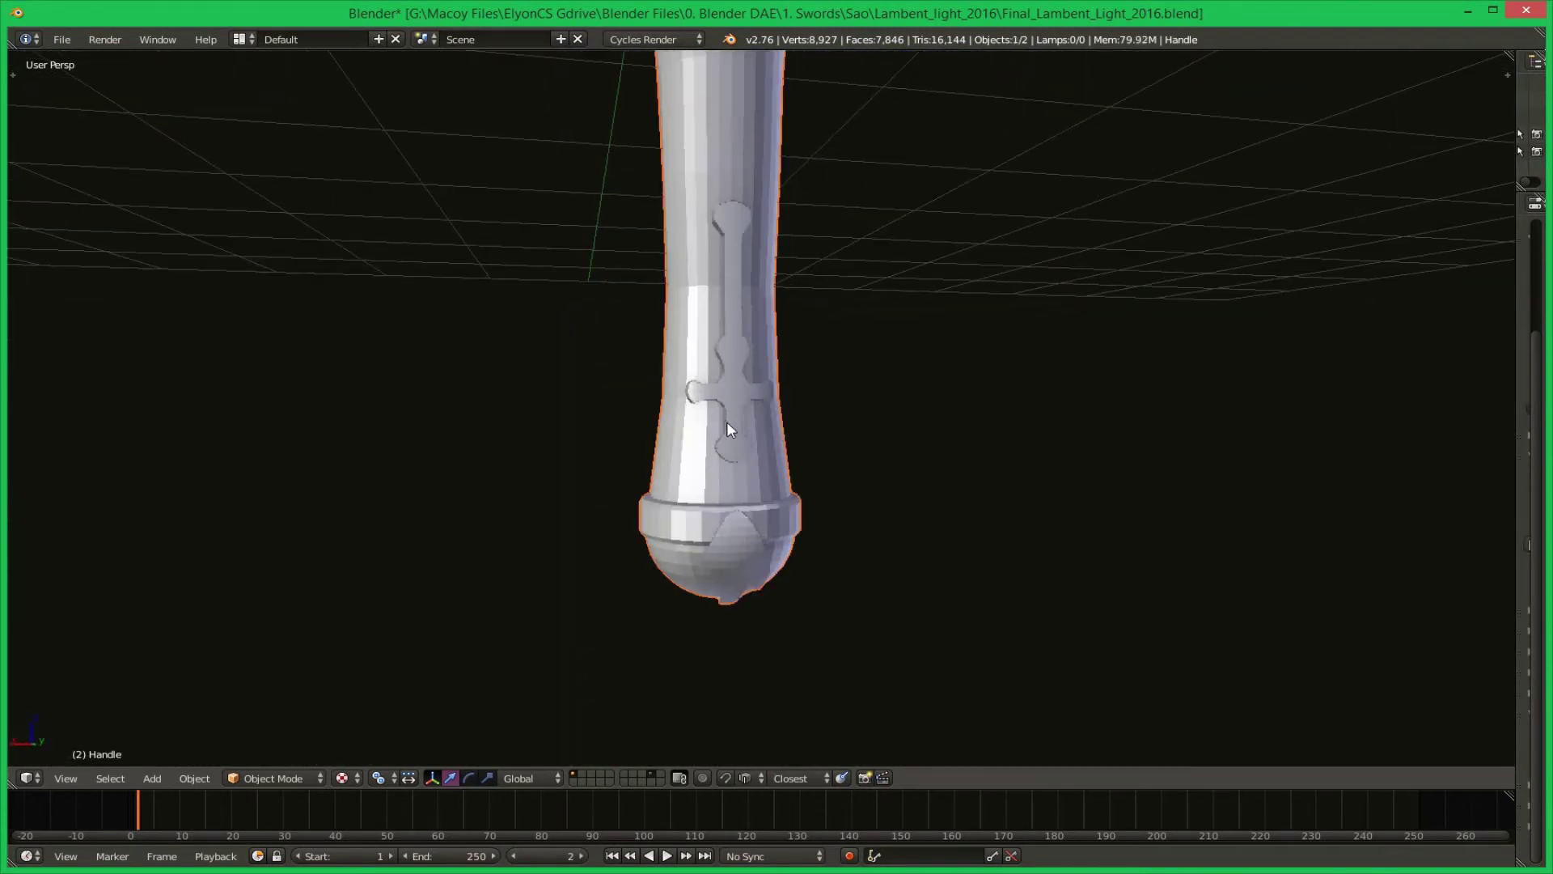
{"action": "key", "text": "Tab"}
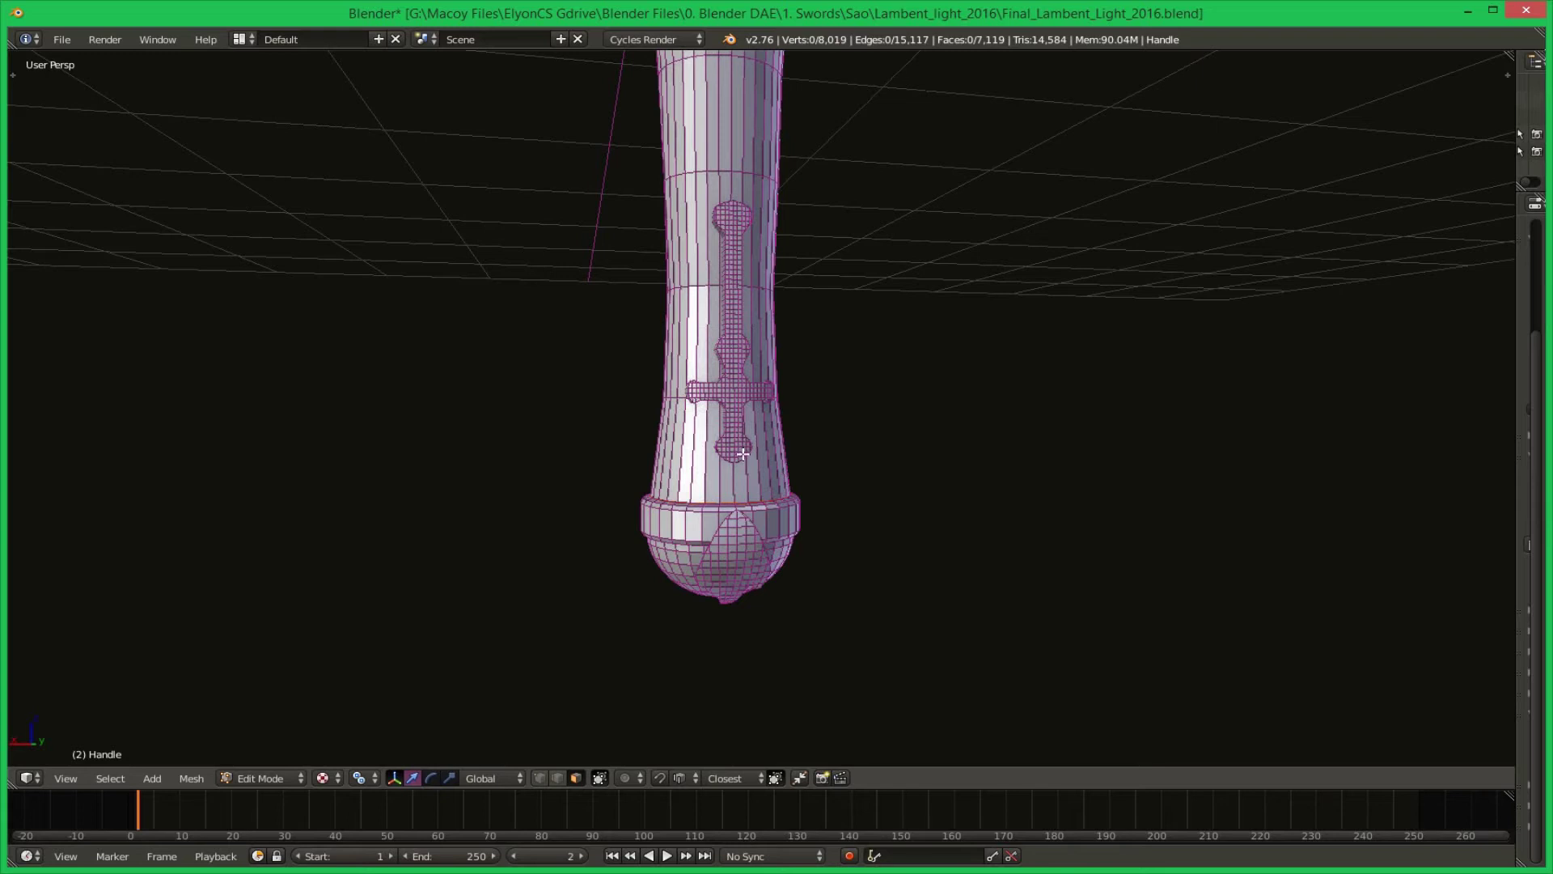
{"action": "scroll", "coordinate": [741, 473], "scroll_direction": "up", "scroll_amount": 3}
{"action": "key", "text": "Tab"}
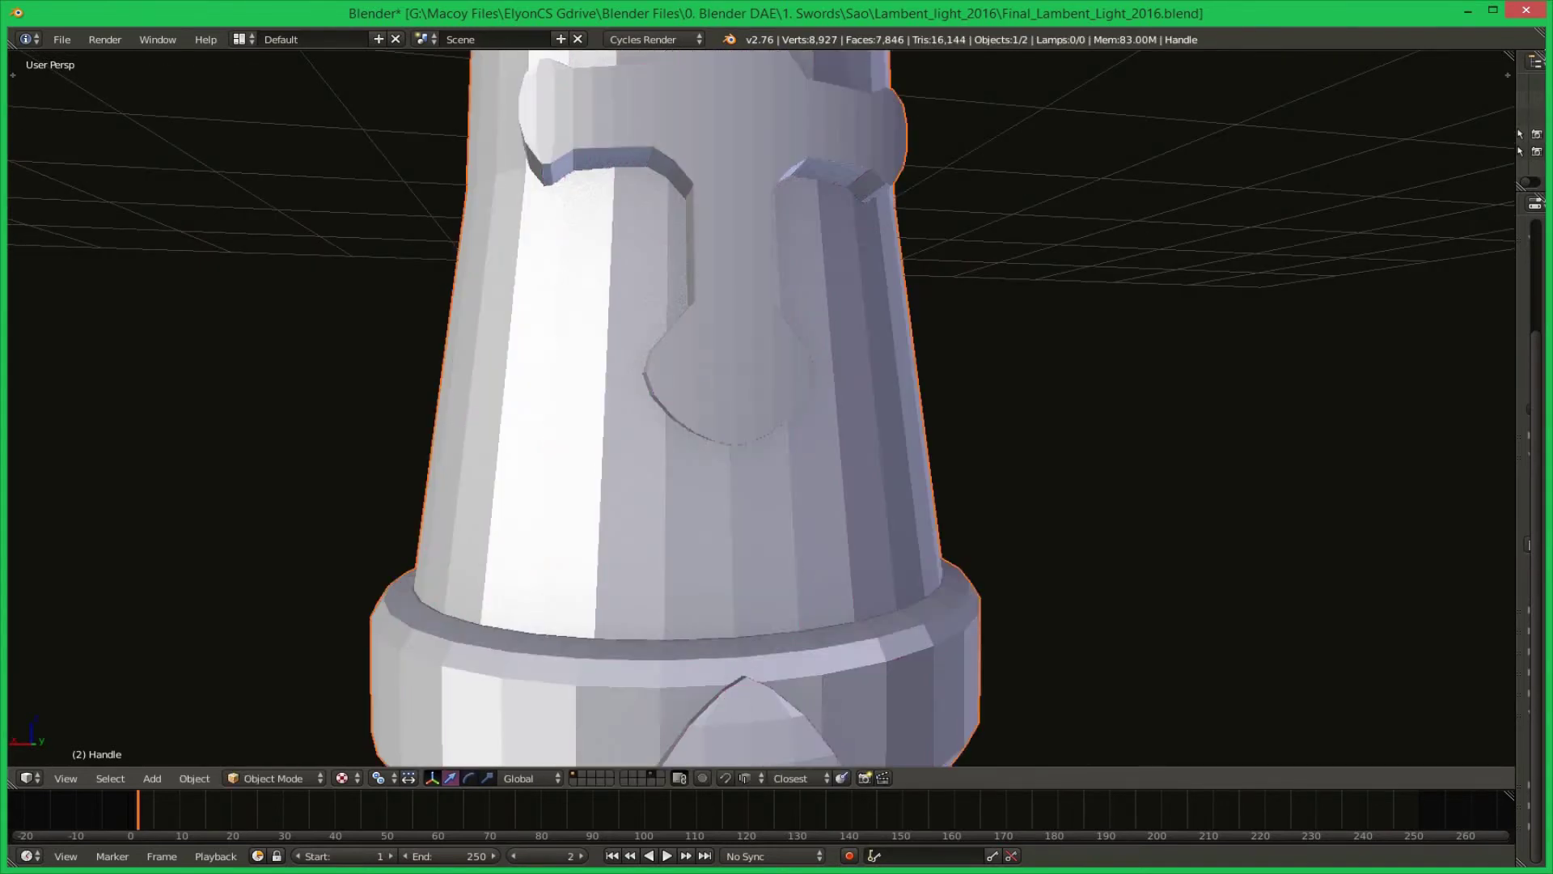
{"action": "scroll", "coordinate": [753, 477], "scroll_direction": "down", "scroll_amount": 3}
{"action": "middle_click_drag", "start_coordinate": [754, 477], "coordinate": [860, 392]}
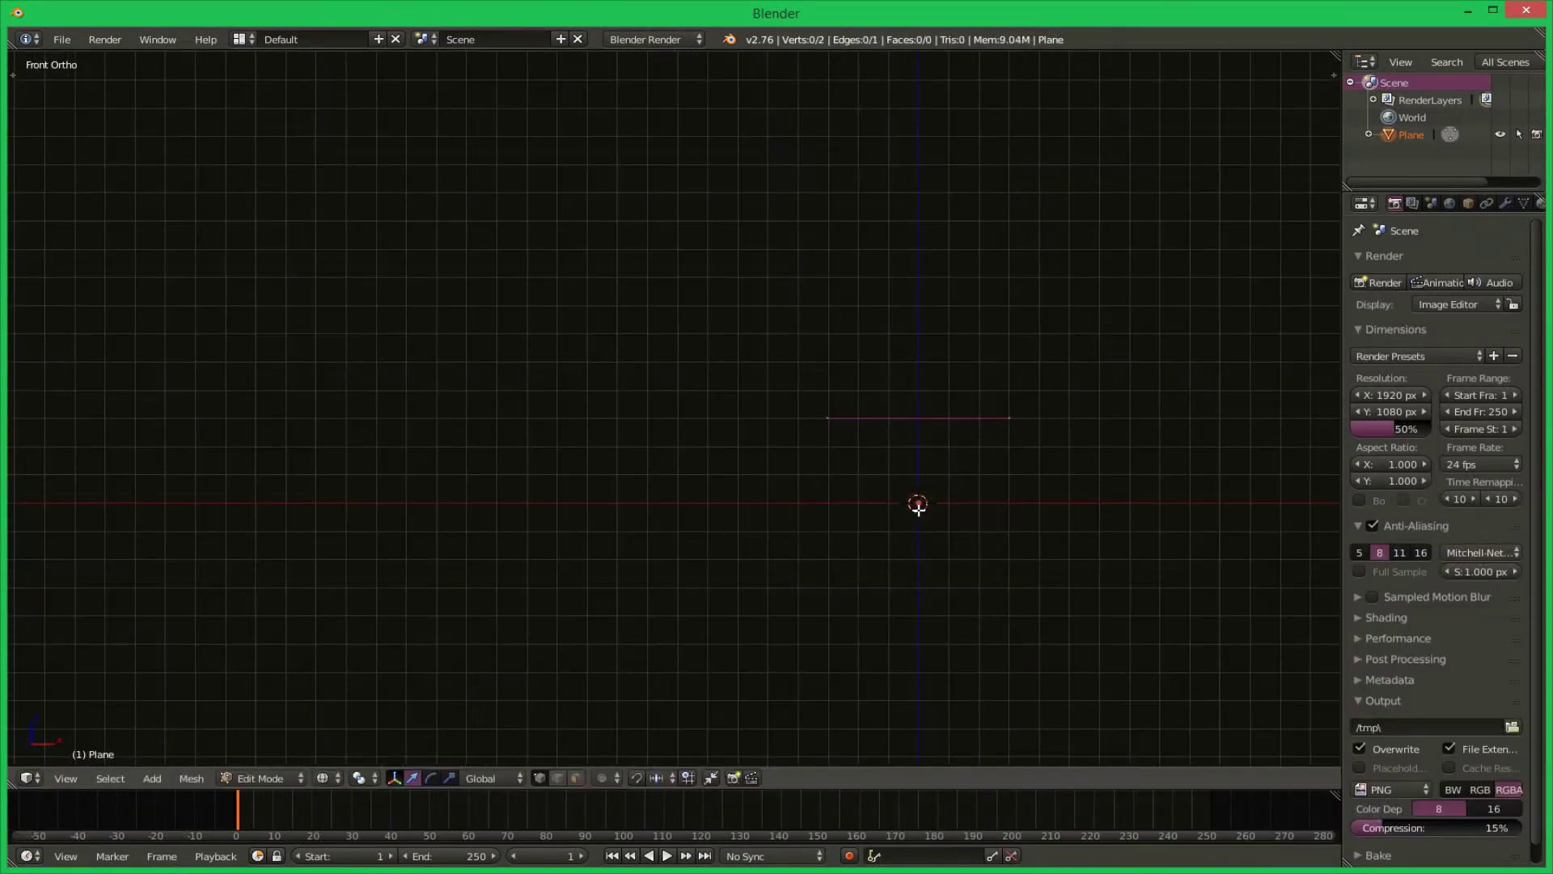
Scale the plane's new vertices into a pointed blade and delete the extra face.
{"action": "key", "text": "s"}
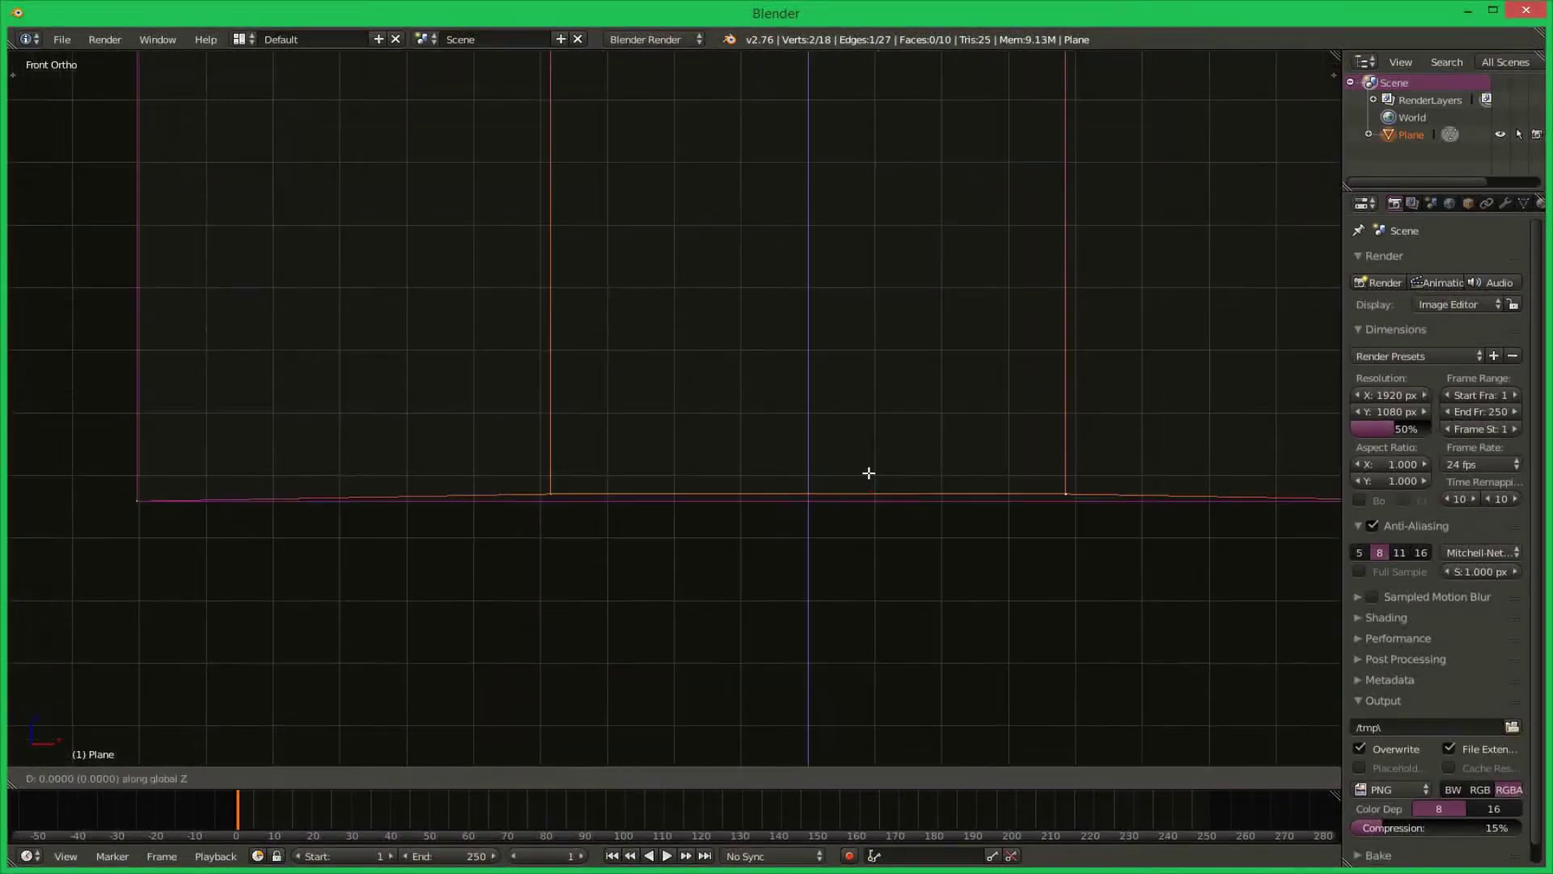
{"action": "key", "text": "x"}
{"action": "left_click", "coordinate": [574, 550]}
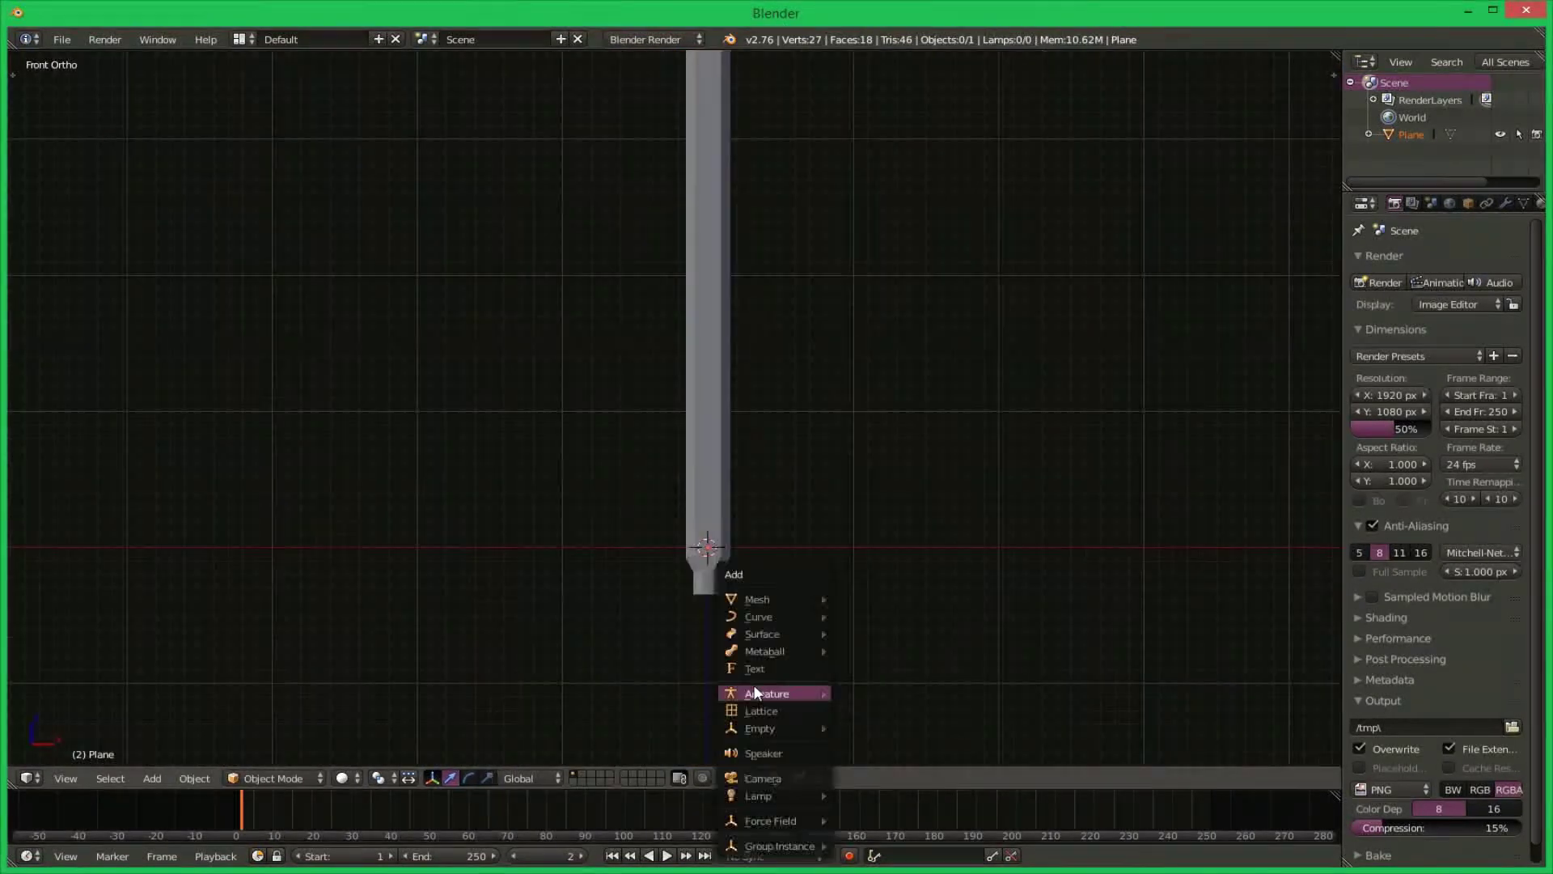
Add a cylinder, stretch it into a long grip, and snap it below the blade.
{"action": "left_click", "coordinate": [753, 690]}
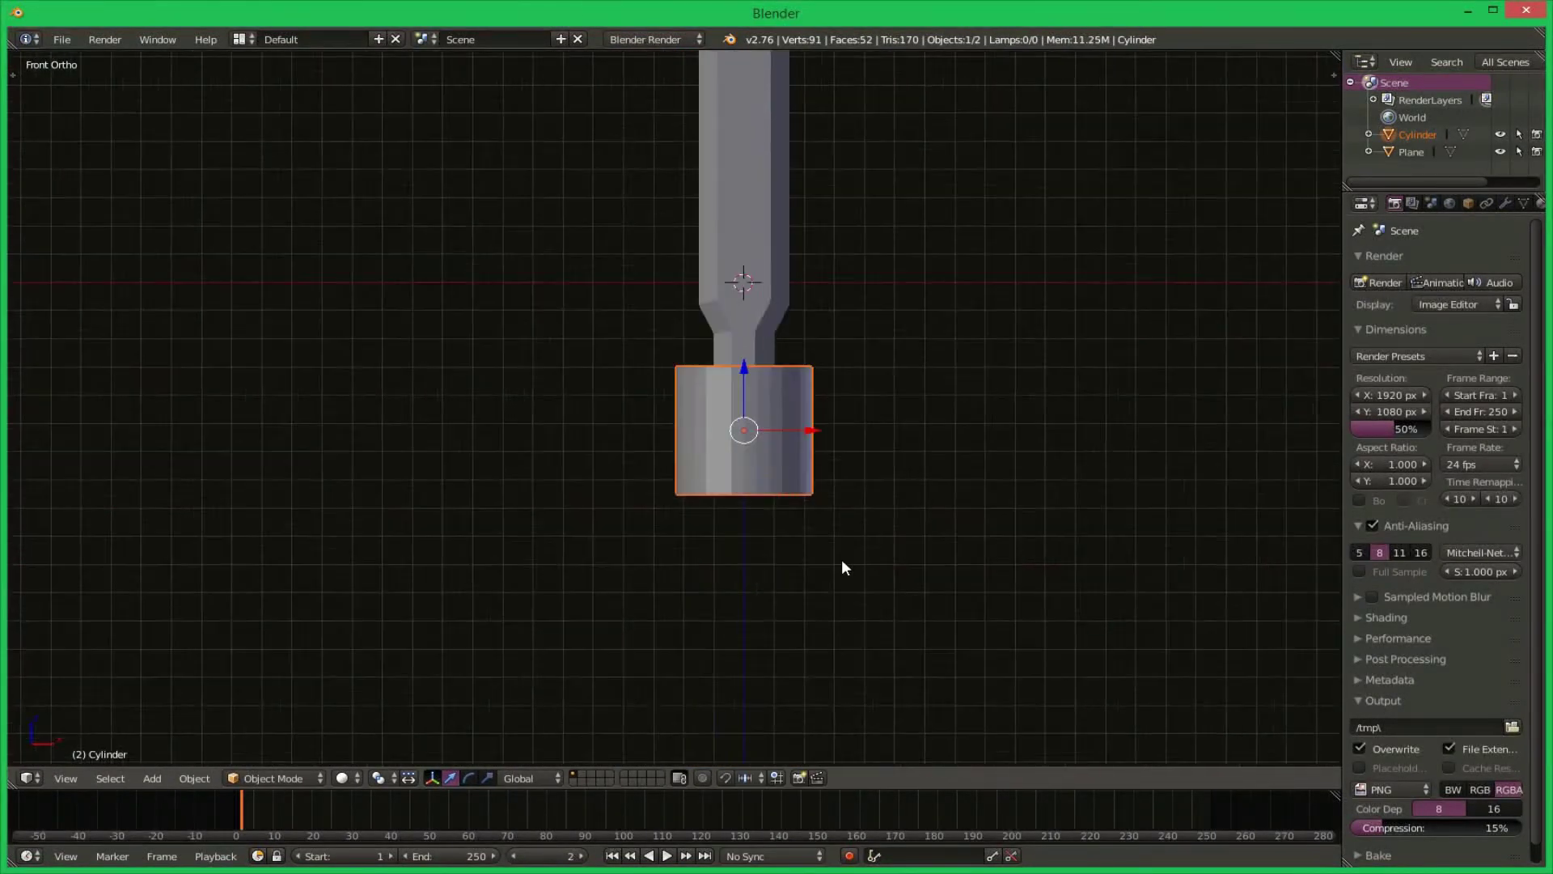
{"action": "key", "text": "s"}
{"action": "left_click", "coordinate": [701, 346]}
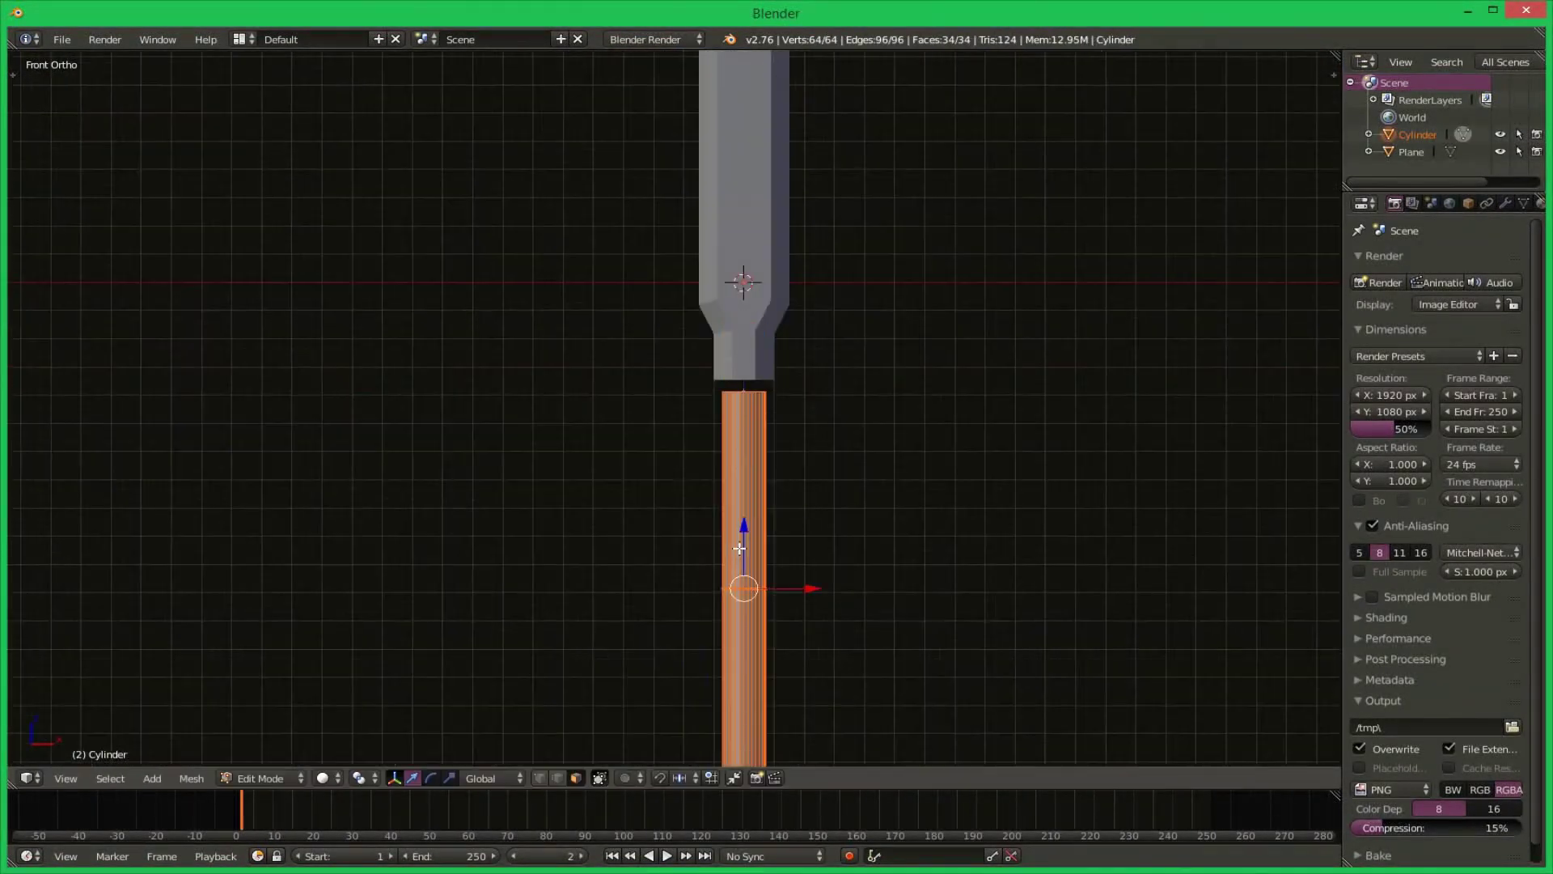